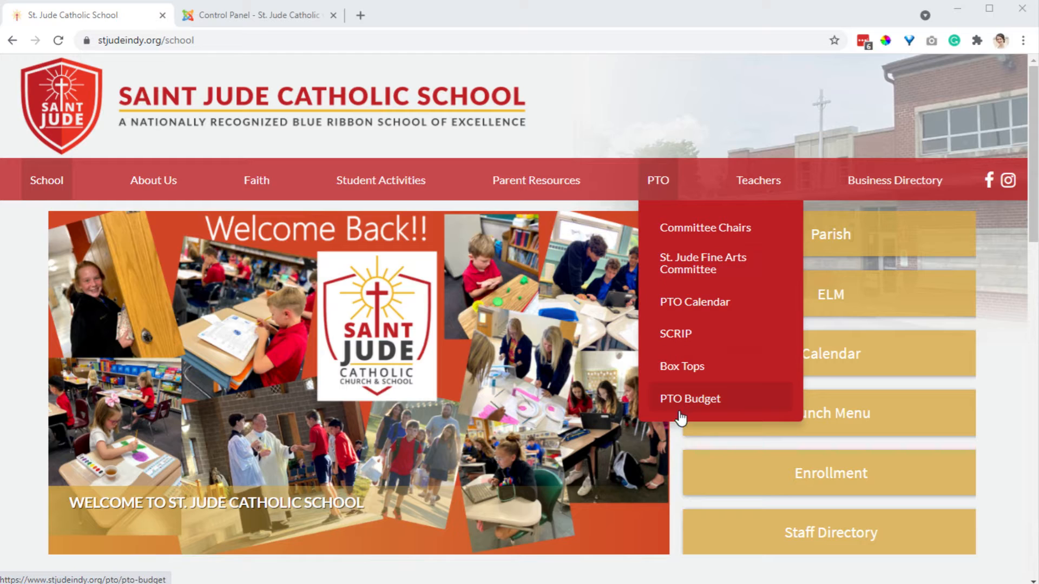
# Compare the admin control panel with the school website and open the PTO page from its menu.
pyautogui.click(254, 15)
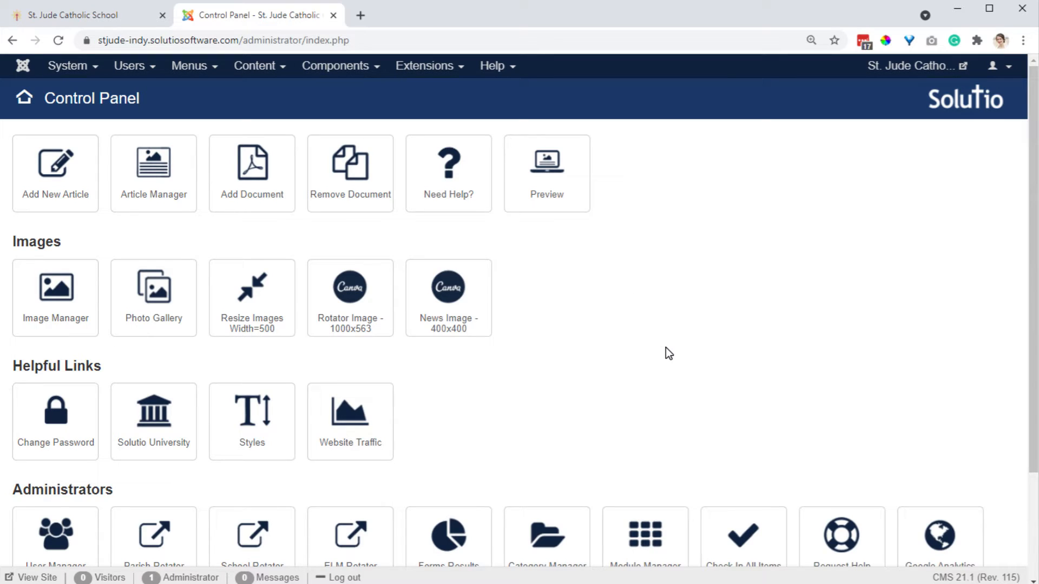
pyautogui.scroll(-1, 1027, 334)
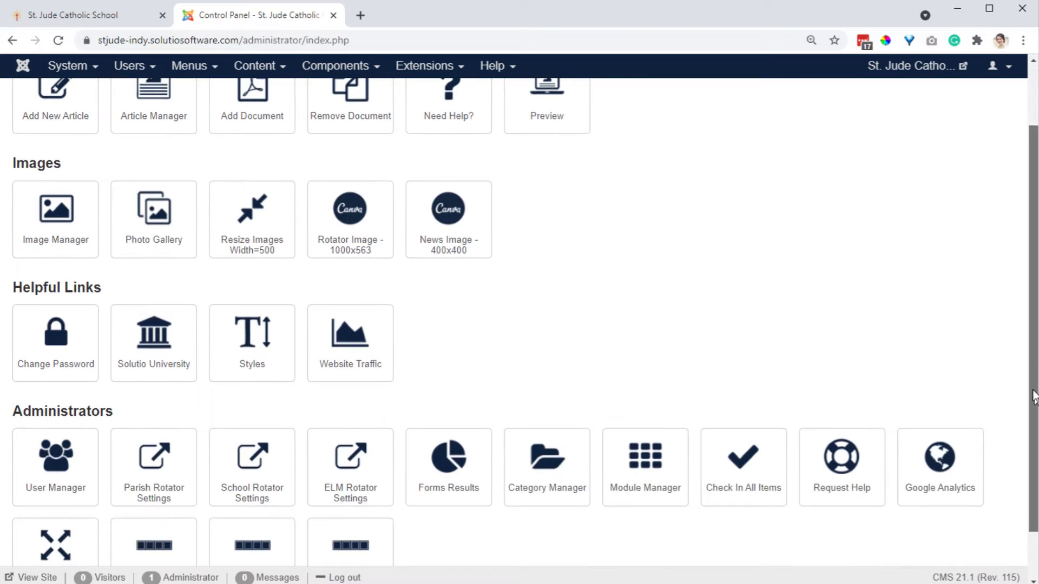
pyautogui.scroll(1, 1027, 334)
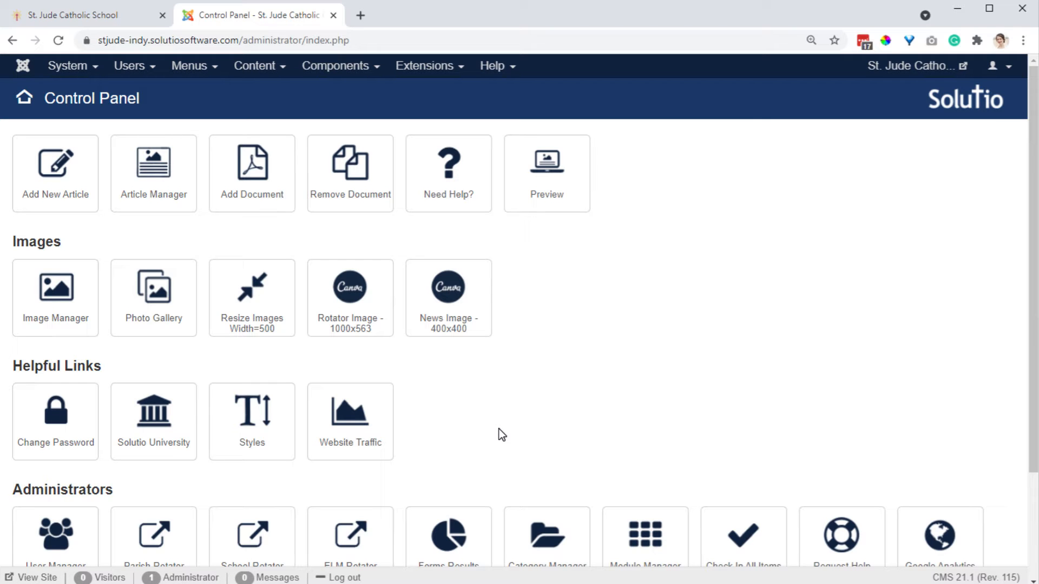
pyautogui.click(97, 17)
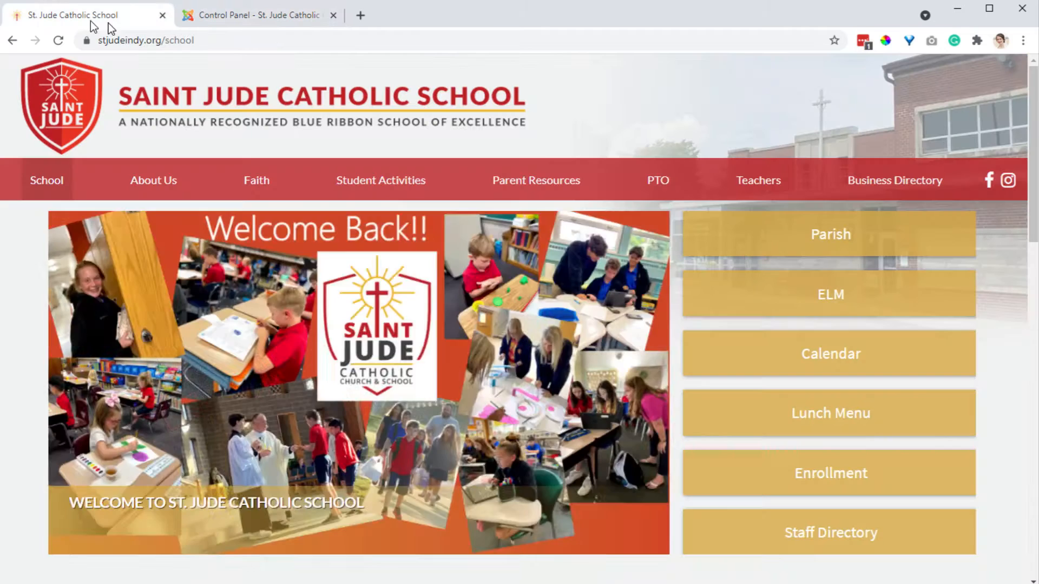
pyautogui.moveTo(642, 180)
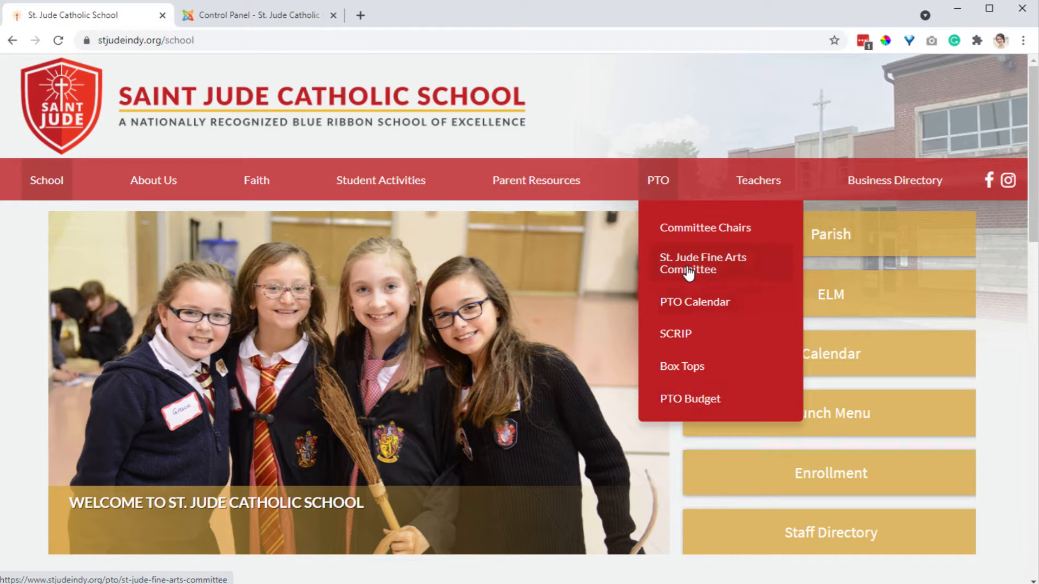
pyautogui.click(658, 183)
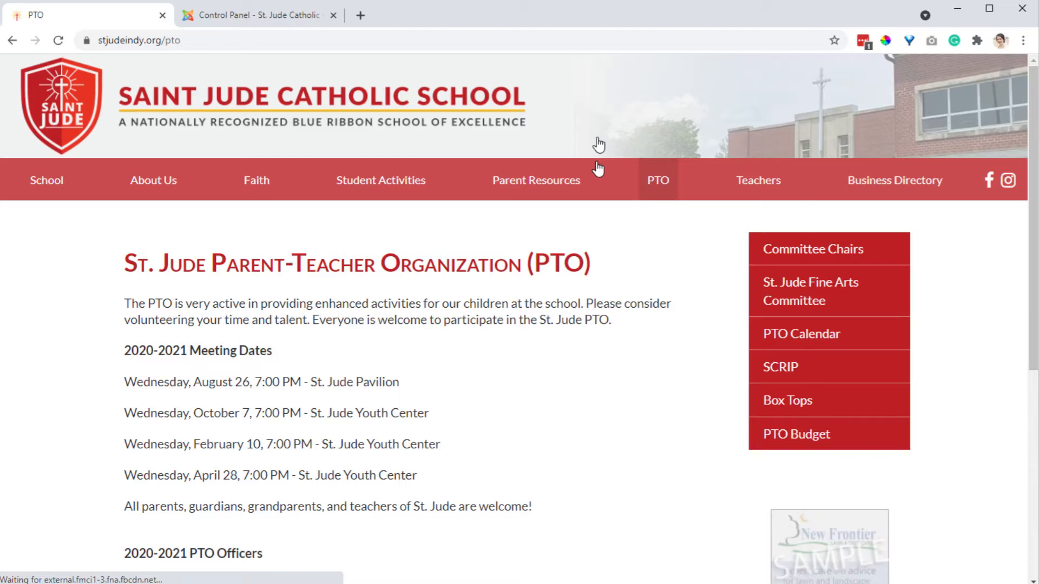
# Open the Category Manager in the admin control panel and search the categories for pto.
pyautogui.click(244, 20)
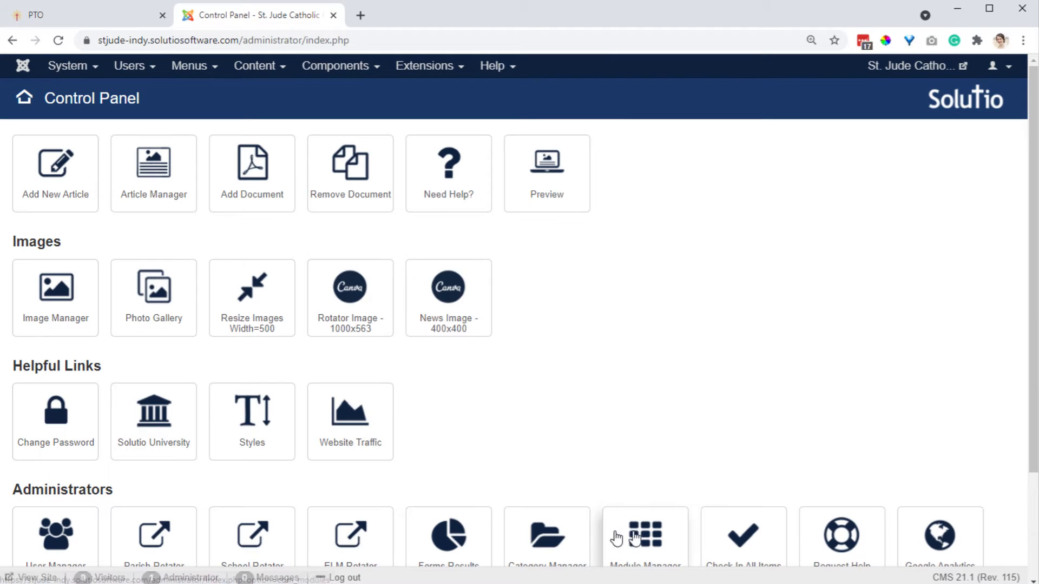
pyautogui.scroll(-1, 498, 557)
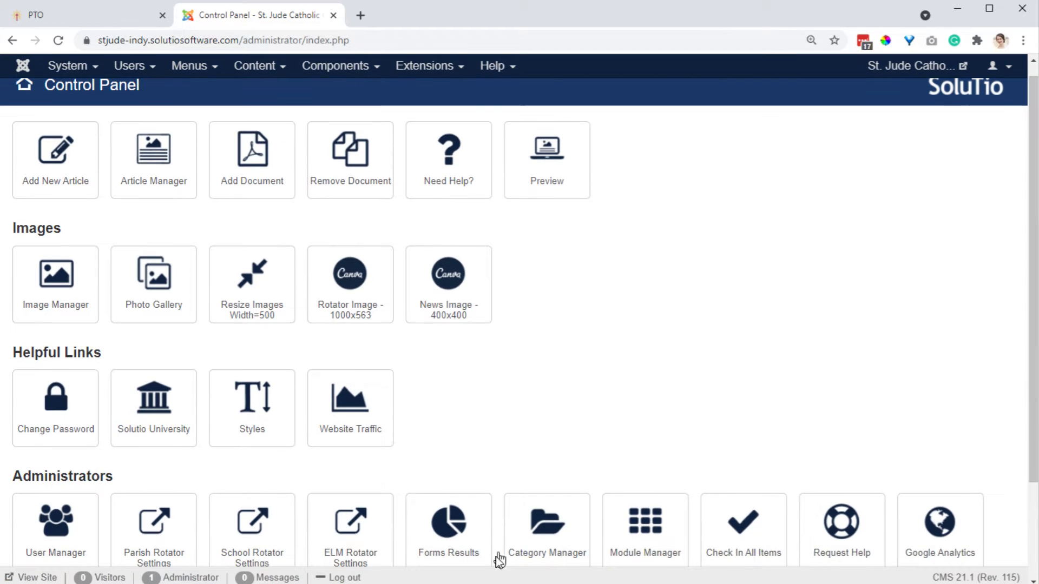
pyautogui.click(574, 521)
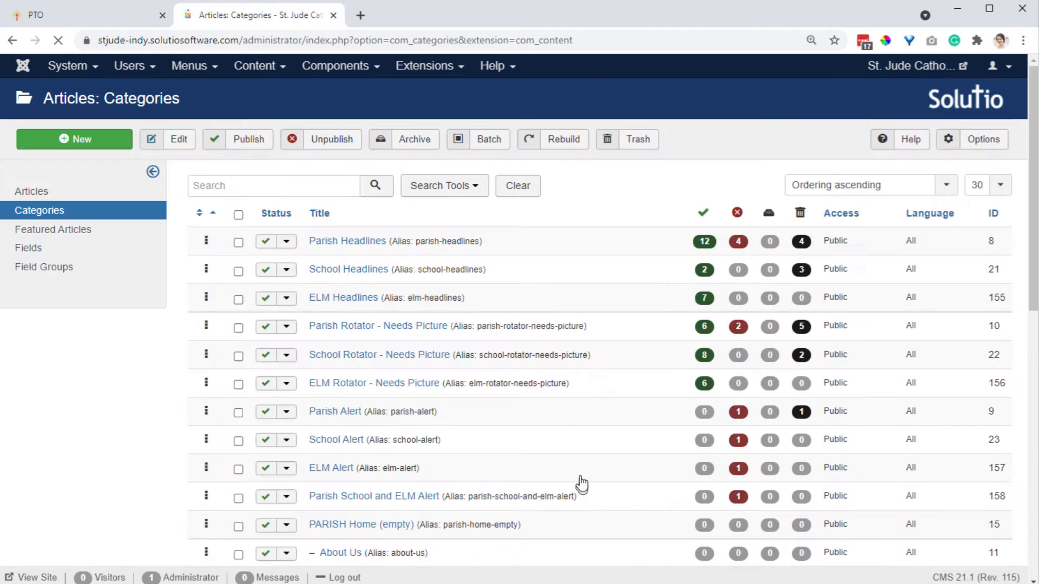
pyautogui.click(306, 187)
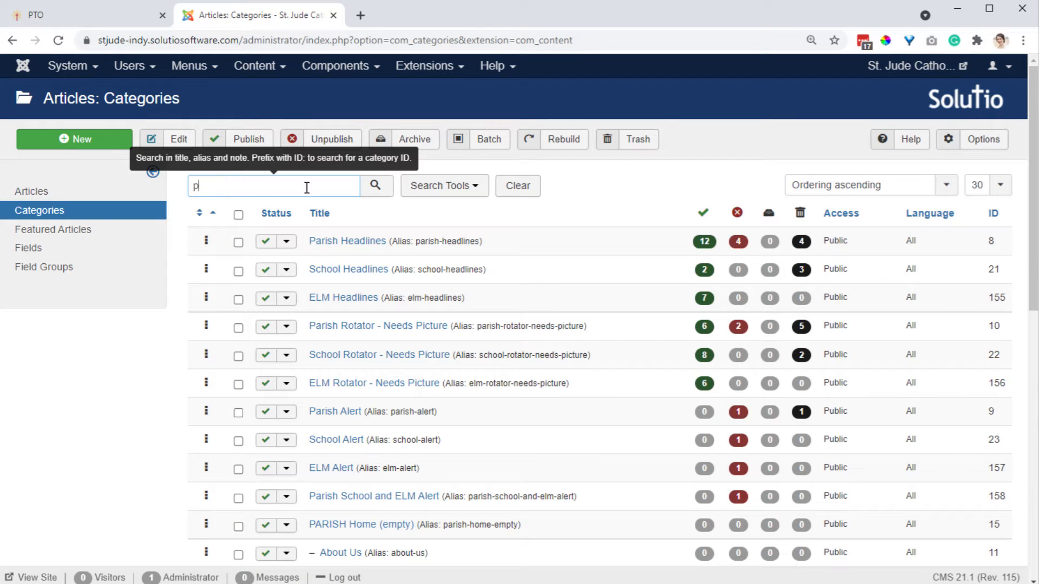
pyautogui.write('pto')
pyautogui.press('Return')
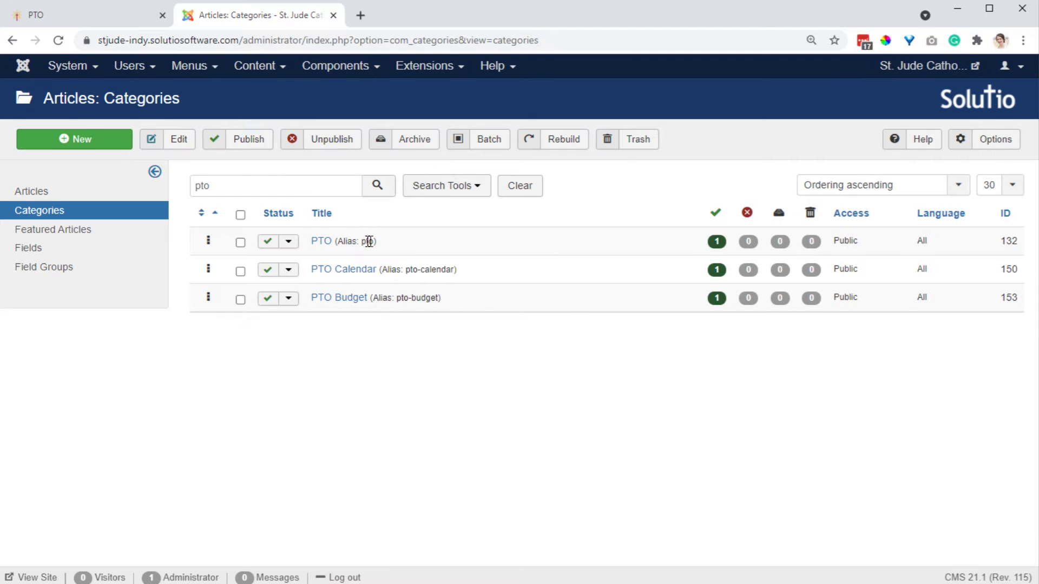
# Review the permission settings of the PTO category for the user groups and close it.
pyautogui.click(329, 244)
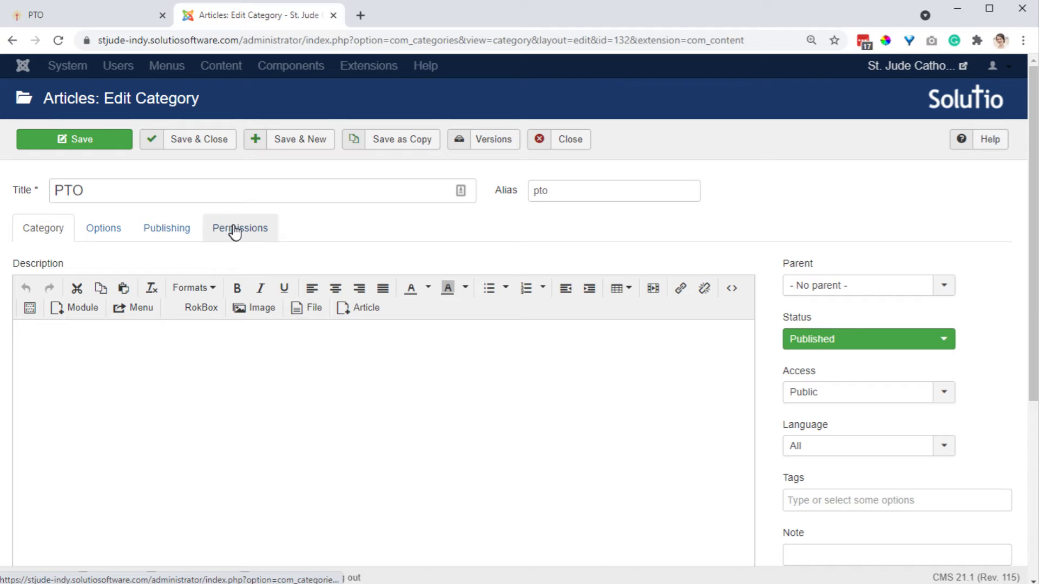
pyautogui.click(234, 233)
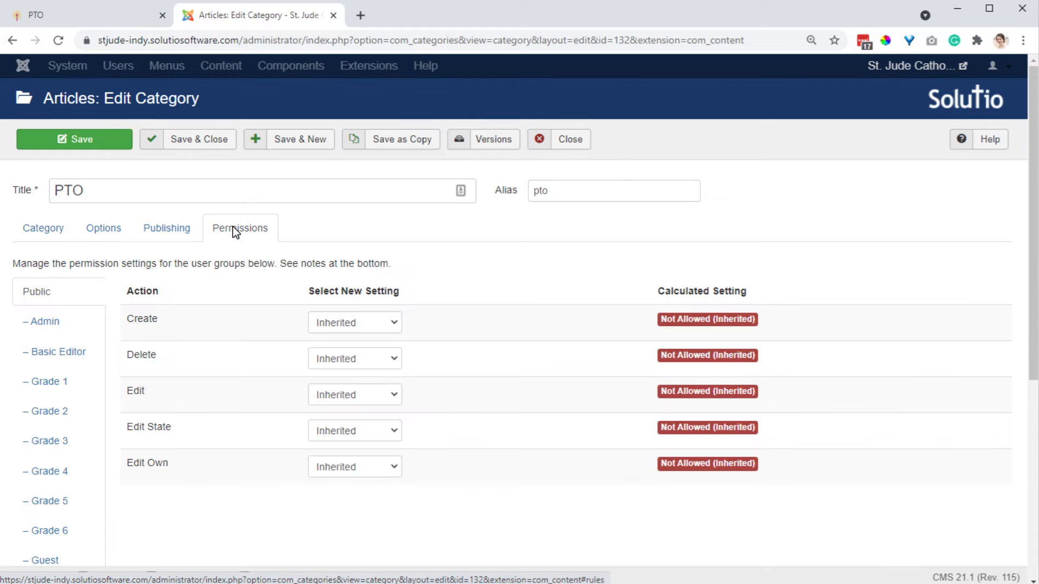
pyautogui.scroll(-3, 162, 301)
pyautogui.scroll(-3, 108, 343)
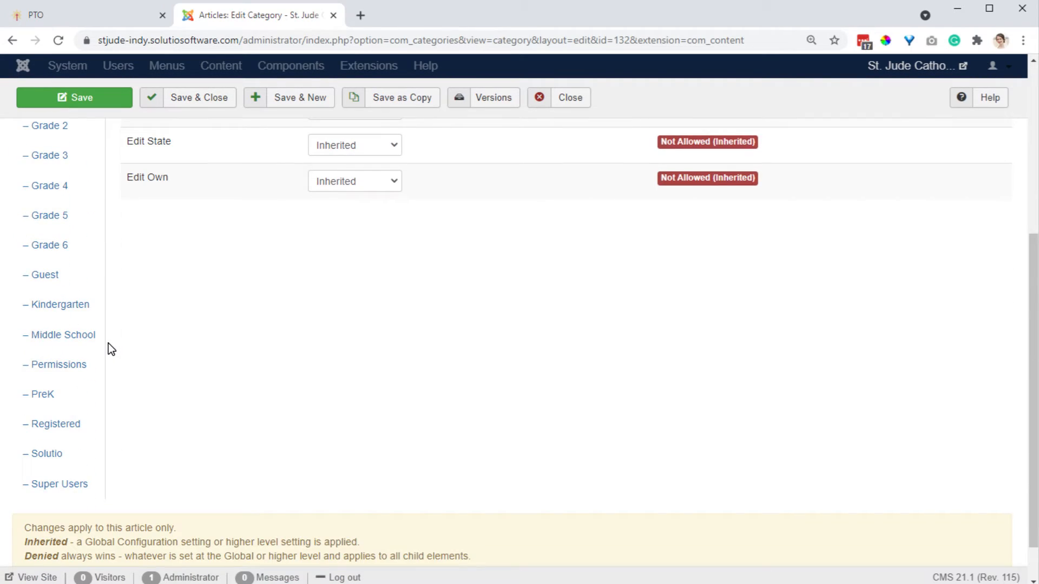
pyautogui.scroll(5, 108, 343)
pyautogui.click(573, 142)
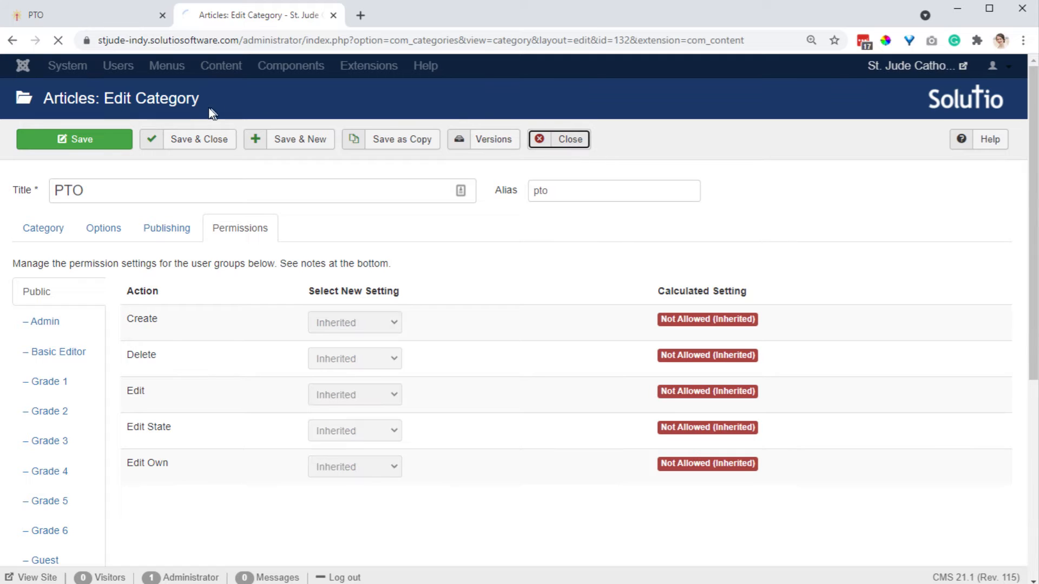
# Rename the PreK user group to PTO and save it.
pyautogui.click(134, 70)
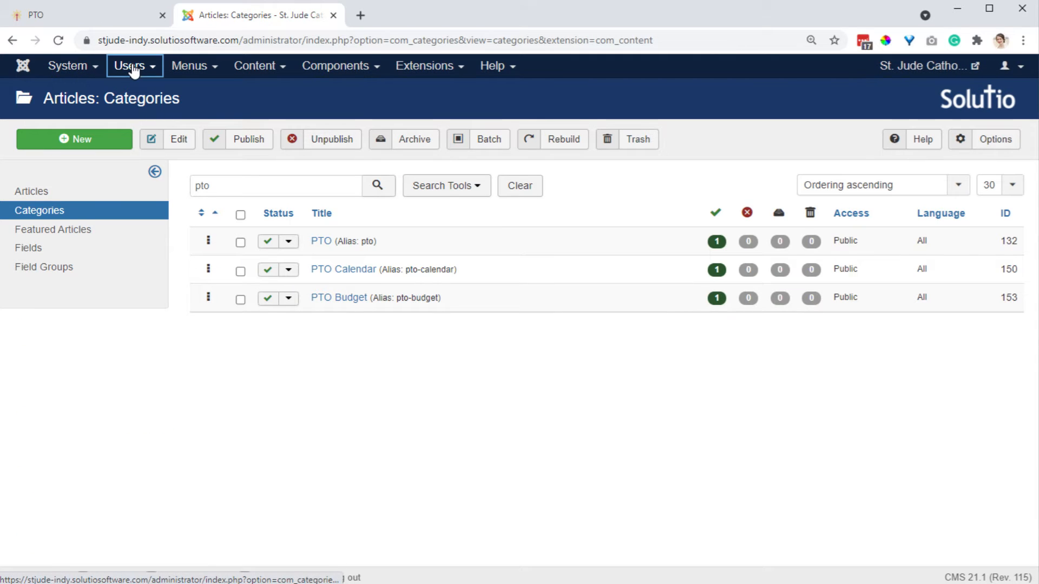
pyautogui.click(144, 115)
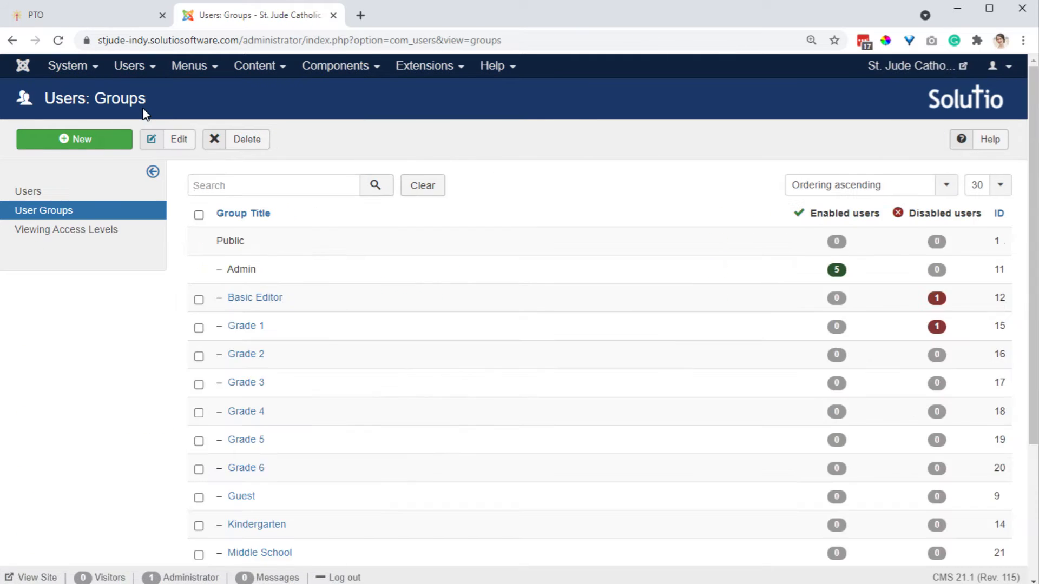
pyautogui.scroll(-2, 231, 414)
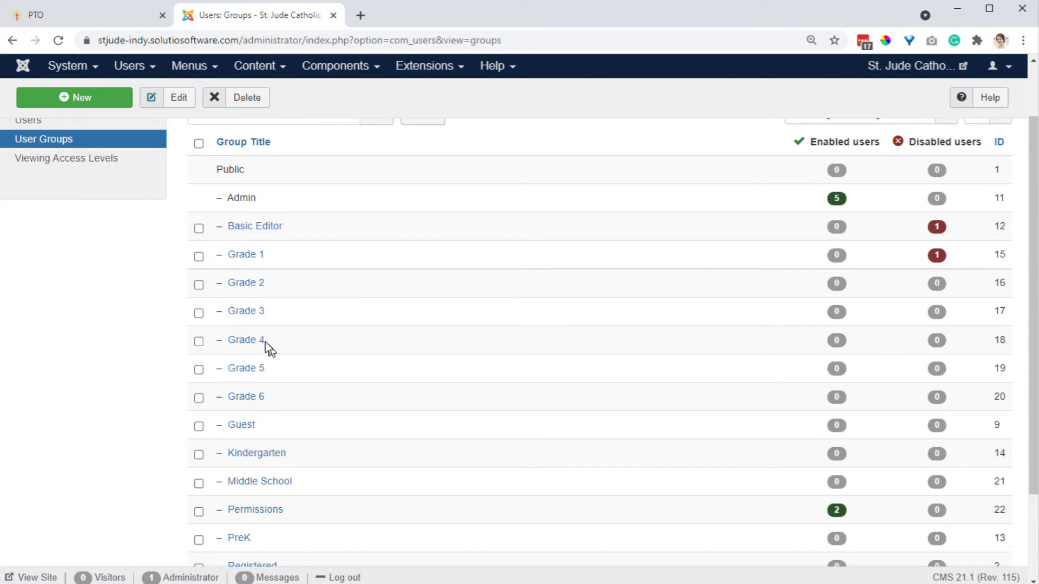
pyautogui.scroll(-3, 257, 403)
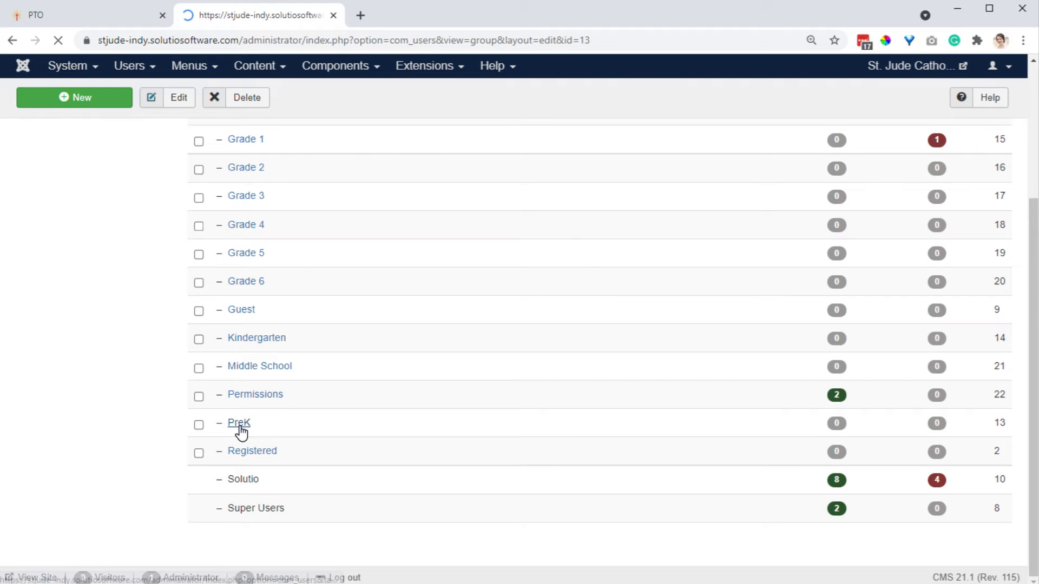
pyautogui.moveTo(209, 242); pyautogui.dragTo(120, 237)
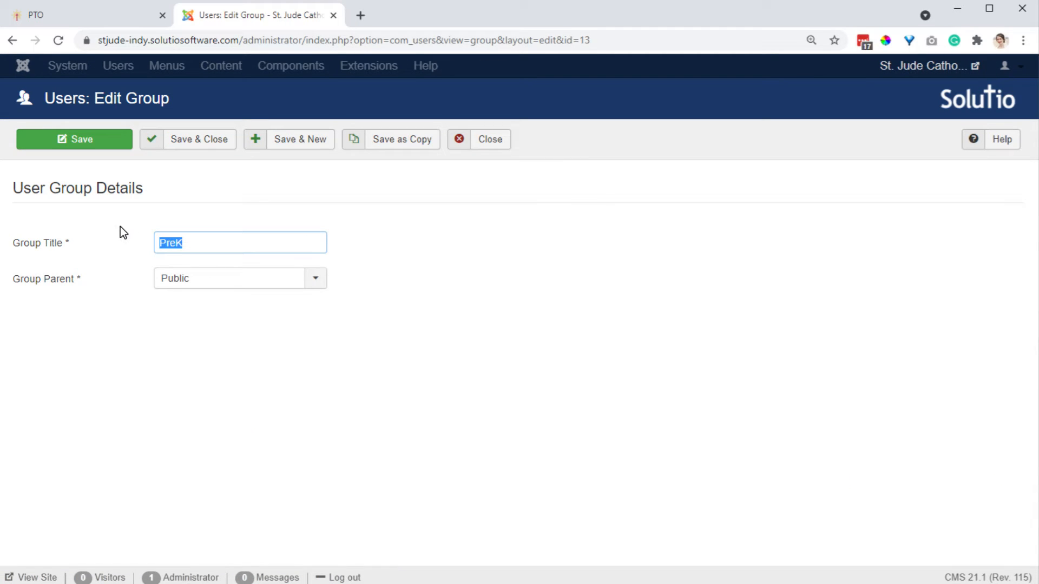
pyautogui.write('PTO')
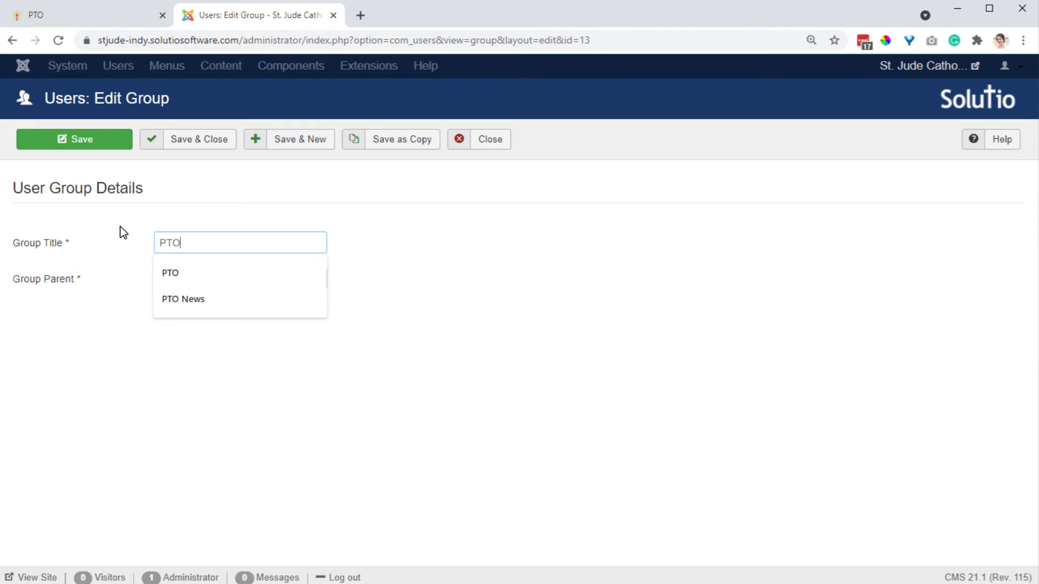
pyautogui.click(226, 201)
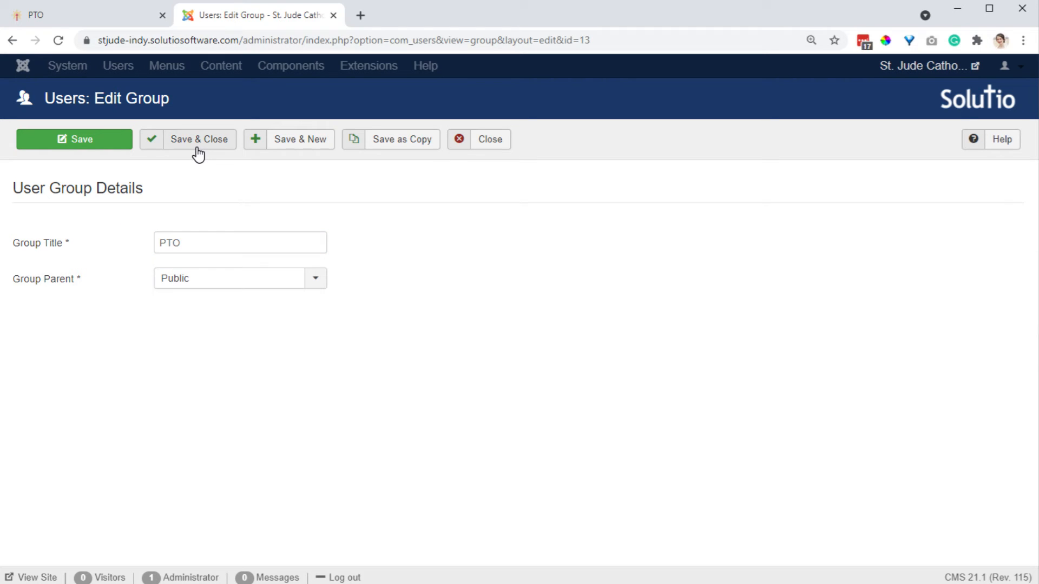
pyautogui.click(197, 146)
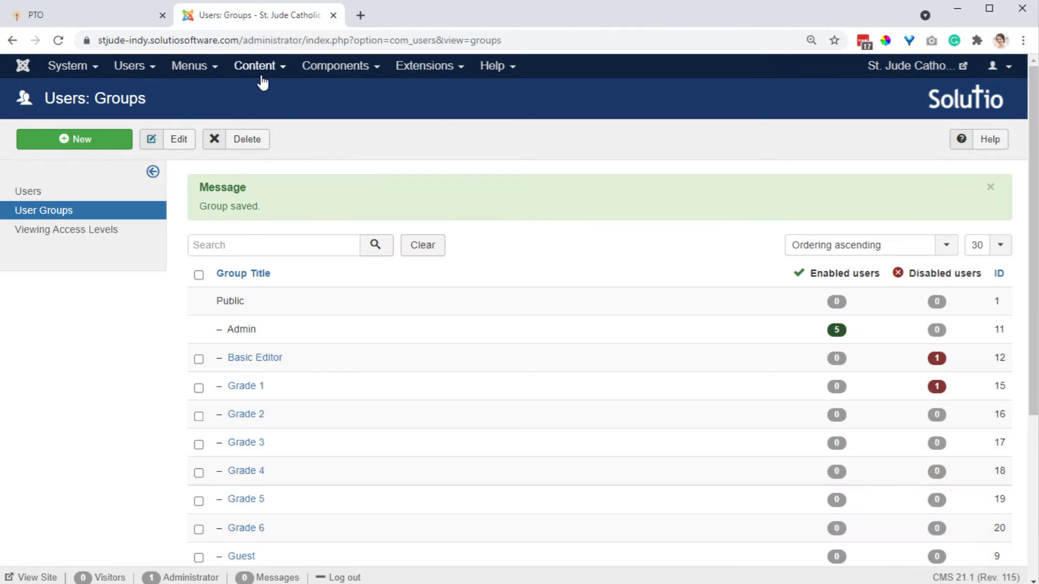
# Set Create, Delete, Edit, Edit State and Edit Own to Allowed for the PTO group on the PTO category and save.
pyautogui.moveTo(262, 81)
pyautogui.click(262, 109)
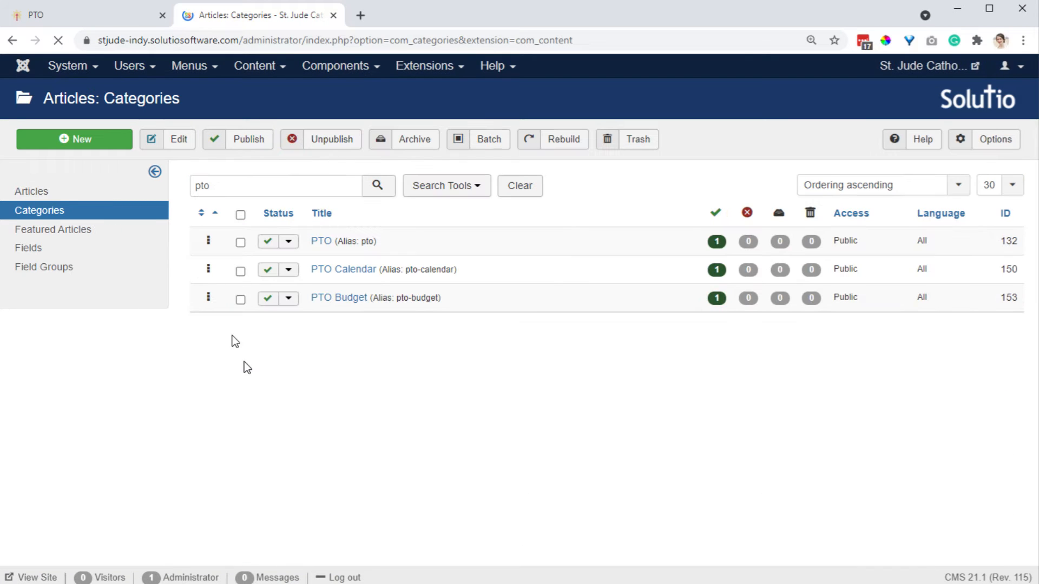
pyautogui.click(321, 242)
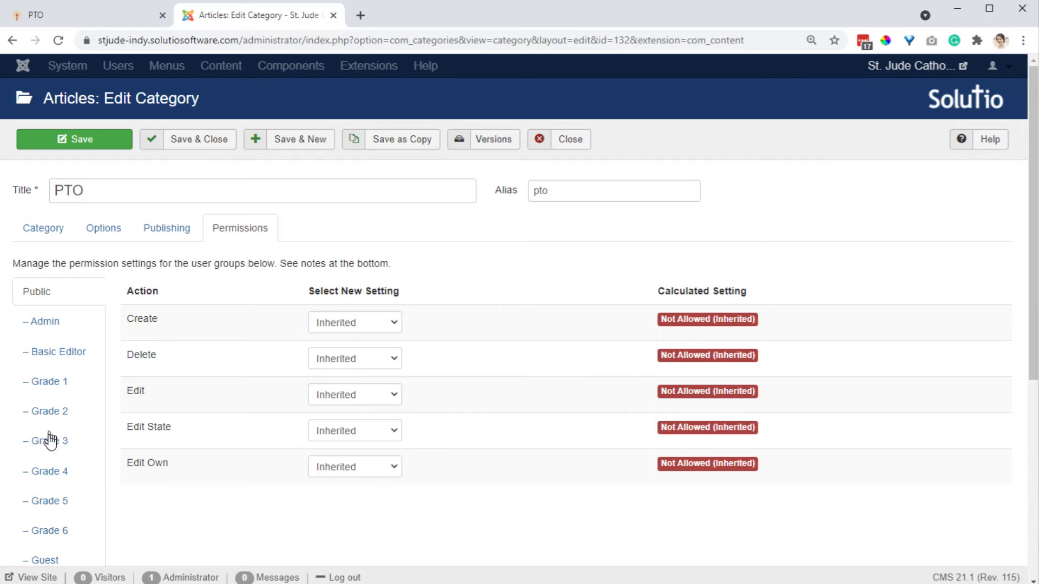
pyautogui.scroll(-4, 51, 441)
pyautogui.click(54, 468)
pyautogui.scroll(4, 339, 420)
pyautogui.click(354, 322)
pyautogui.click(349, 353)
pyautogui.click(344, 360)
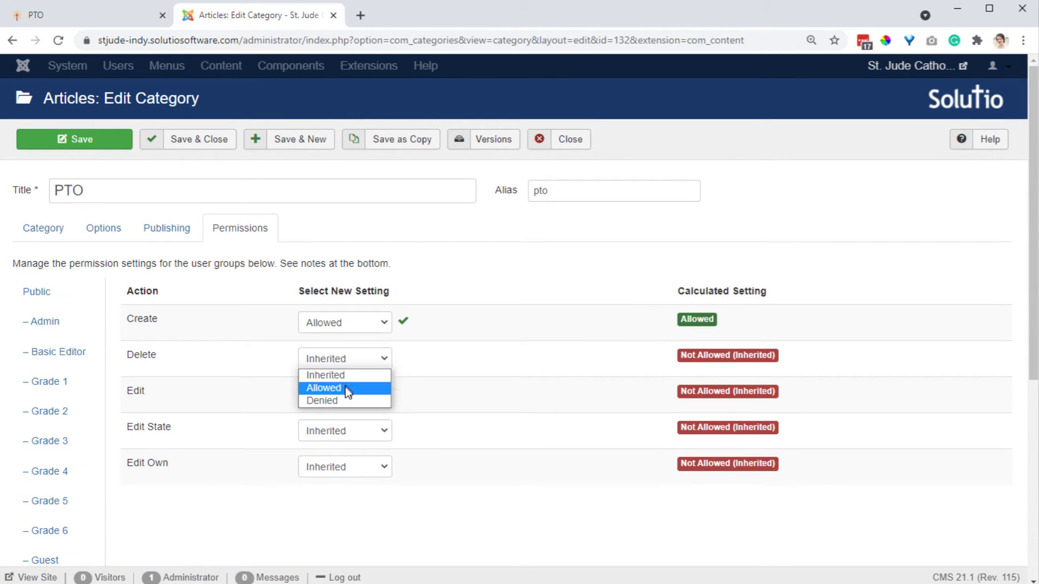
pyautogui.click(345, 388)
pyautogui.click(349, 403)
pyautogui.click(353, 424)
pyautogui.click(354, 433)
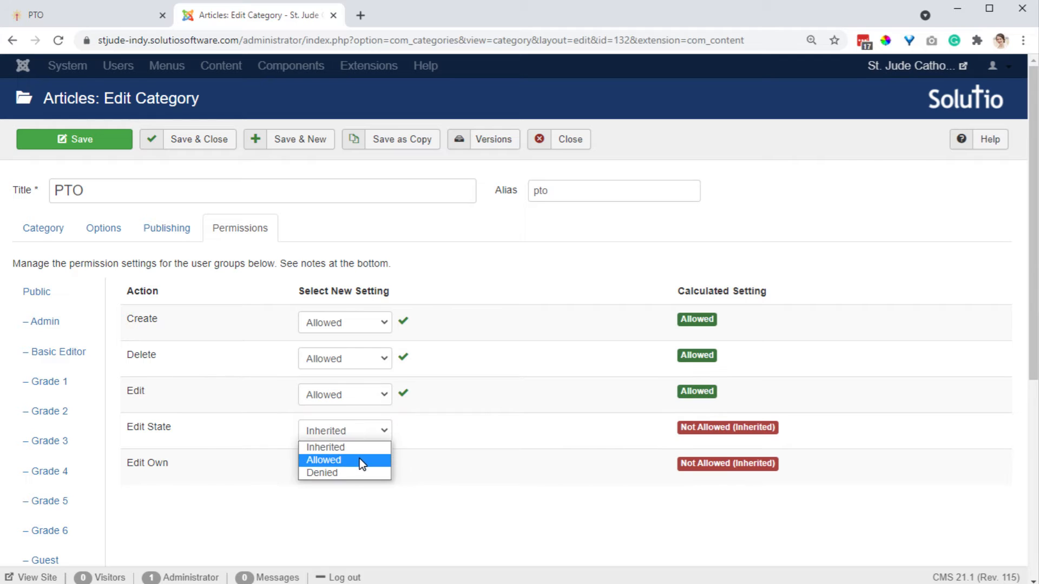
pyautogui.click(359, 459)
pyautogui.click(360, 476)
pyautogui.click(359, 498)
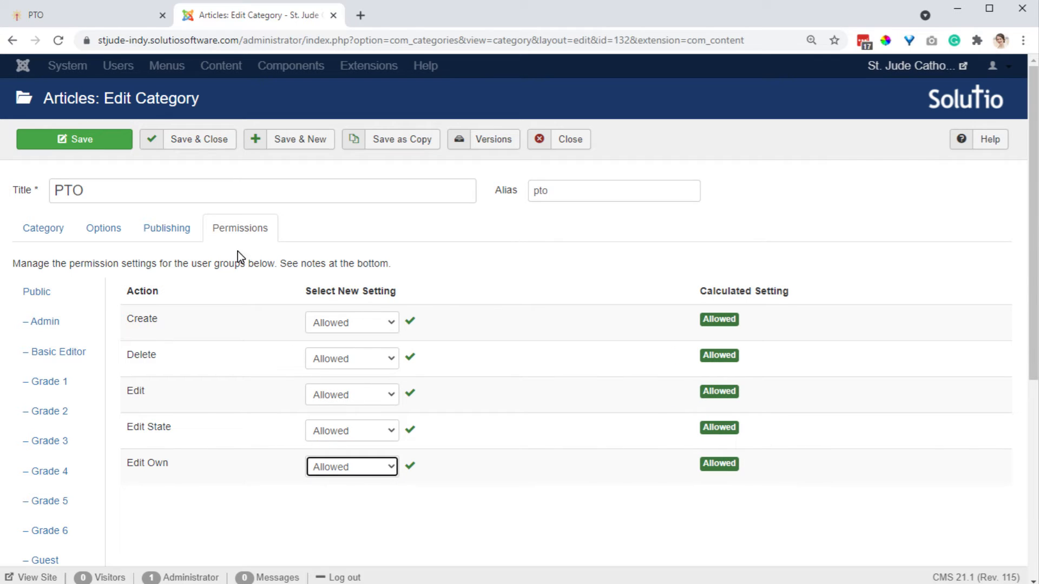
pyautogui.click(194, 141)
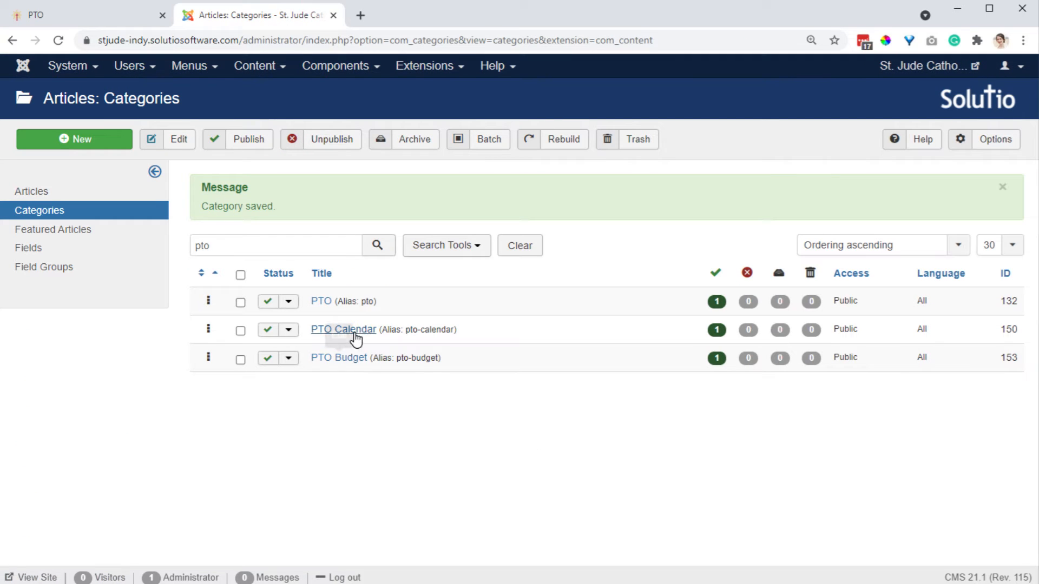
# Open the PTO Calendar category and set its parent category to PTO.
pyautogui.click(355, 330)
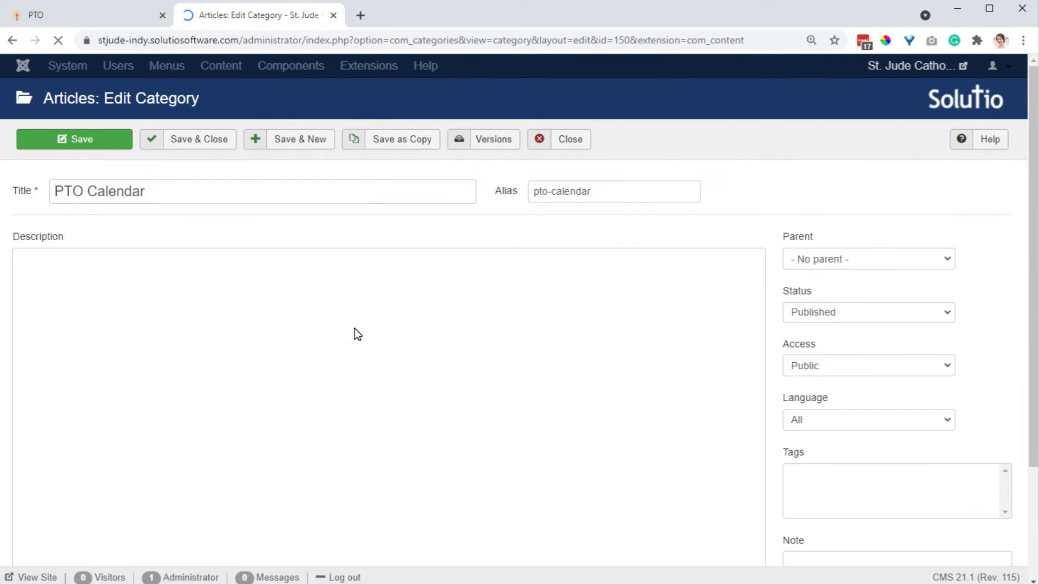
pyautogui.click(244, 230)
pyautogui.scroll(-5, 57, 487)
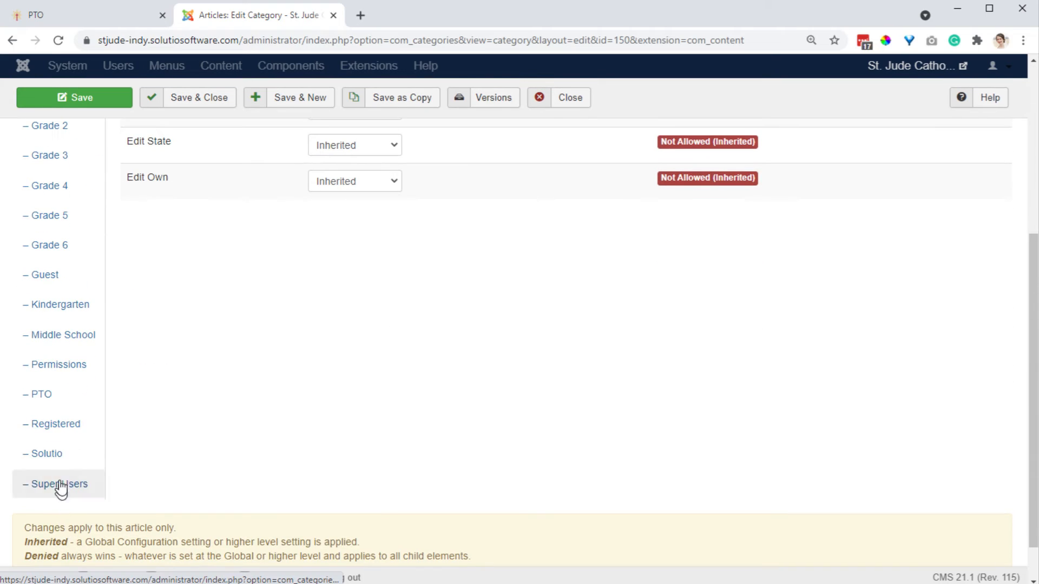
pyautogui.scroll(5, 288, 406)
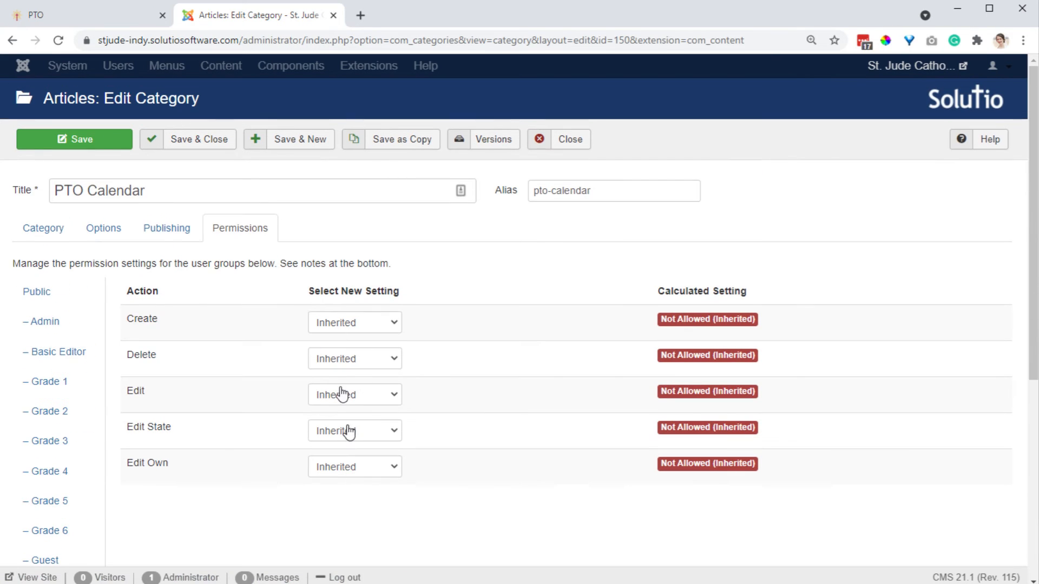
pyautogui.click(29, 238)
pyautogui.click(814, 285)
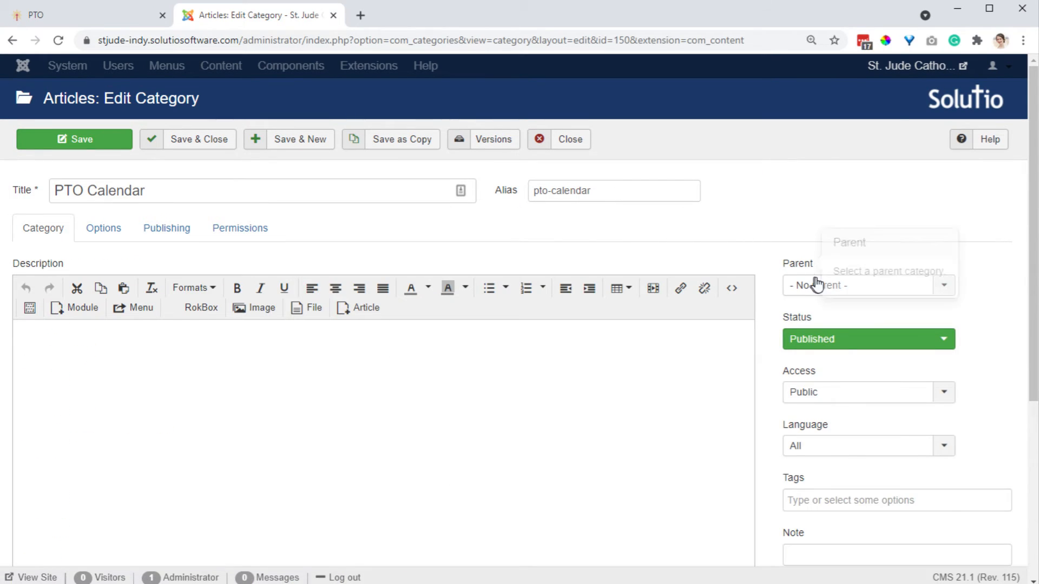
pyautogui.write('PTO')
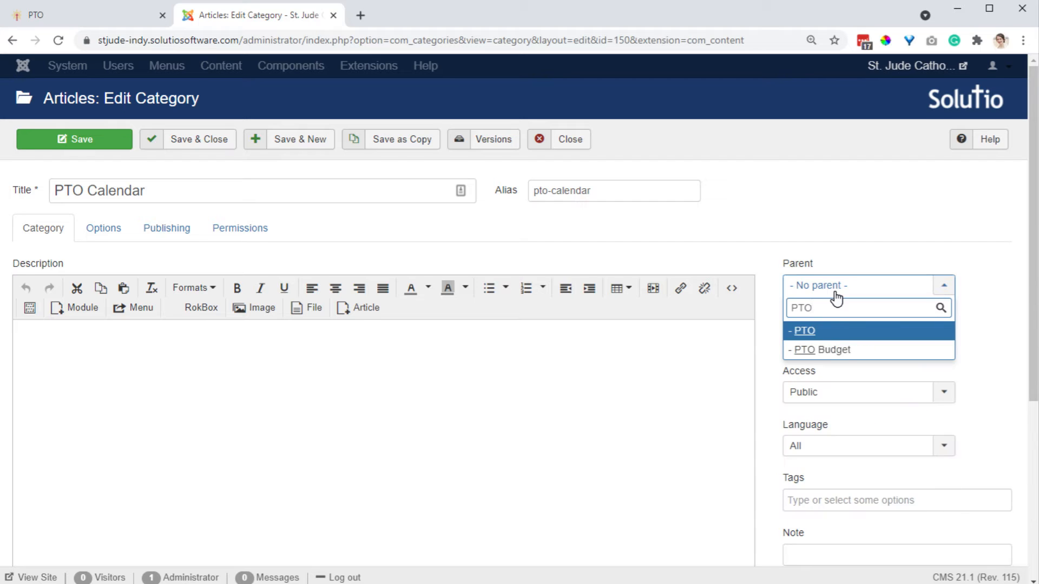
pyautogui.scroll(-3, 837, 298)
pyautogui.click(843, 189)
pyautogui.scroll(3, 828, 237)
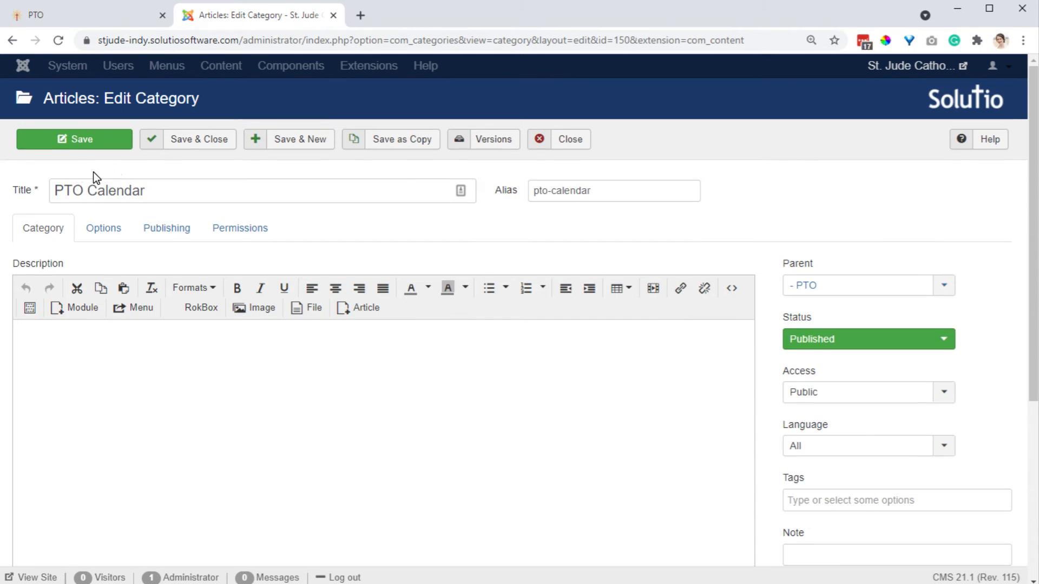
# Save the PTO Calendar category, review its permission settings, and close it.
pyautogui.click(60, 139)
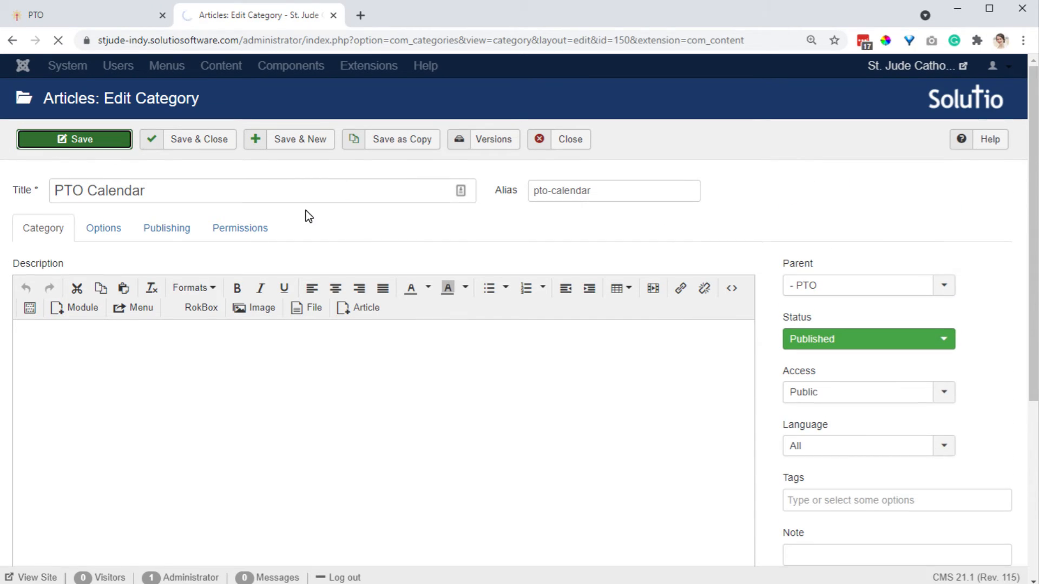
pyautogui.click(242, 287)
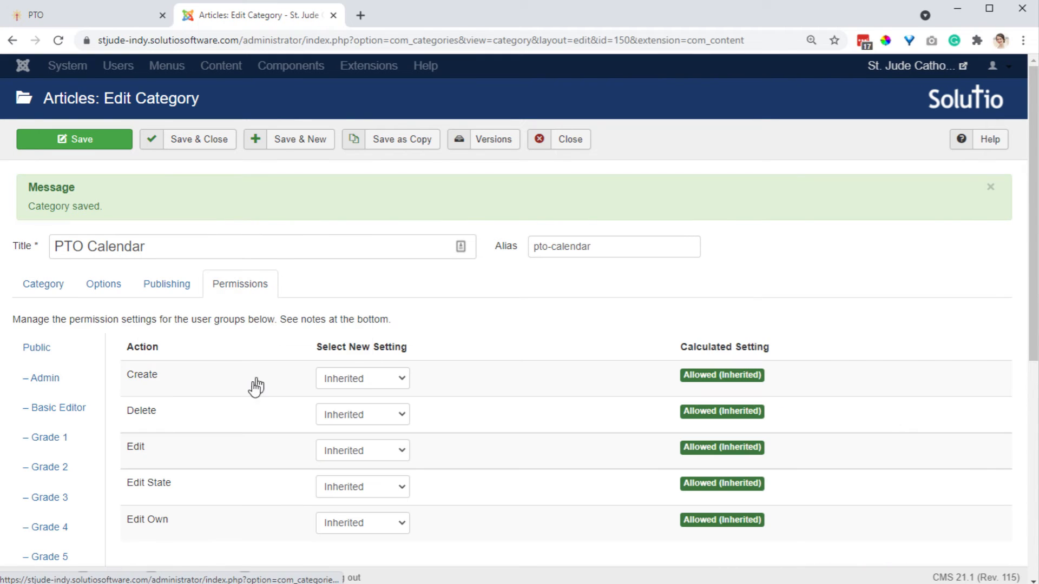
pyautogui.click(390, 385)
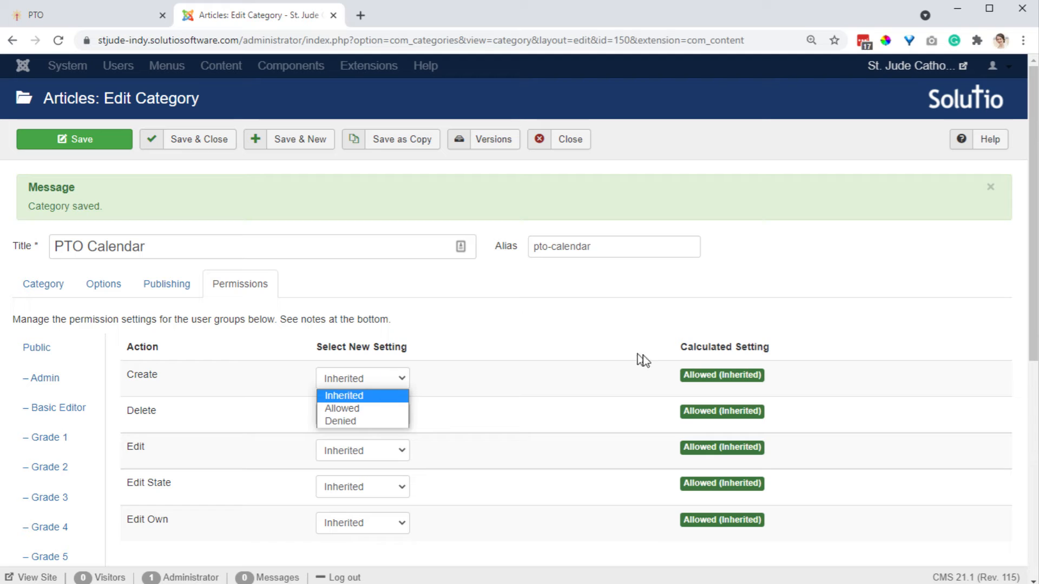
pyautogui.click(688, 375)
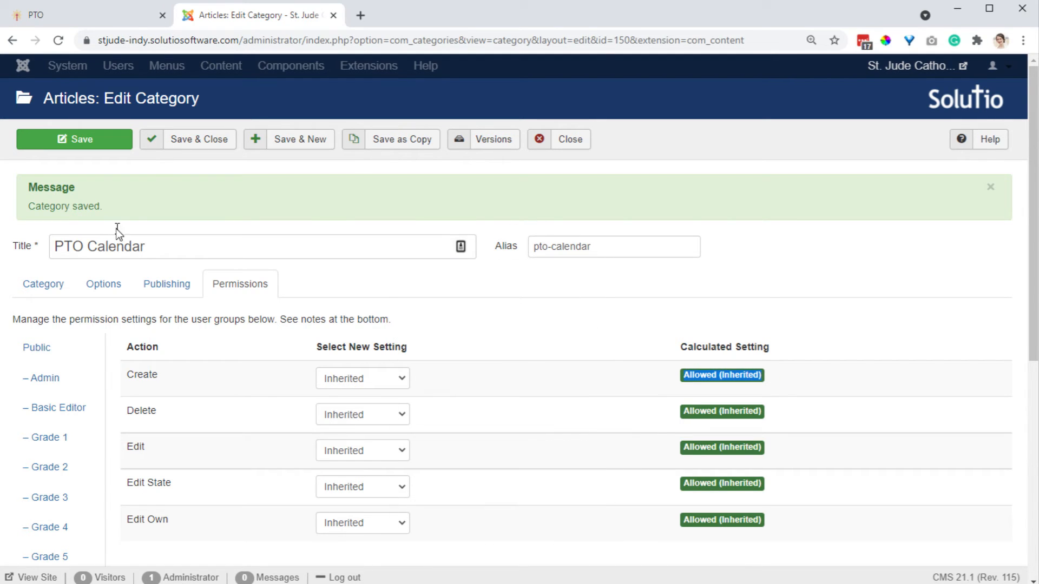
pyautogui.click(206, 150)
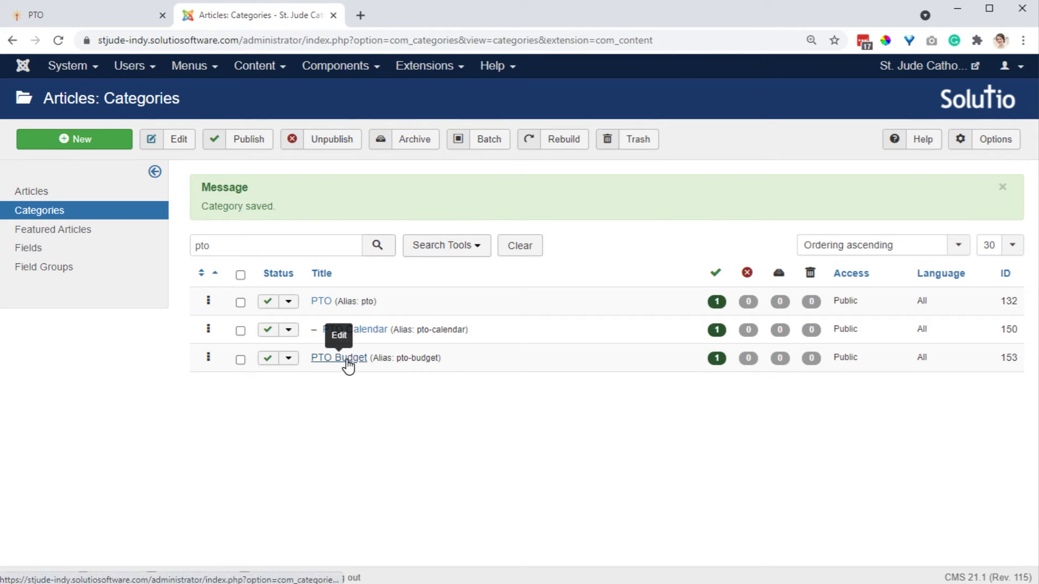
# Open the PTO Budget category, set its parent category to PTO, and save and close it.
pyautogui.click(347, 362)
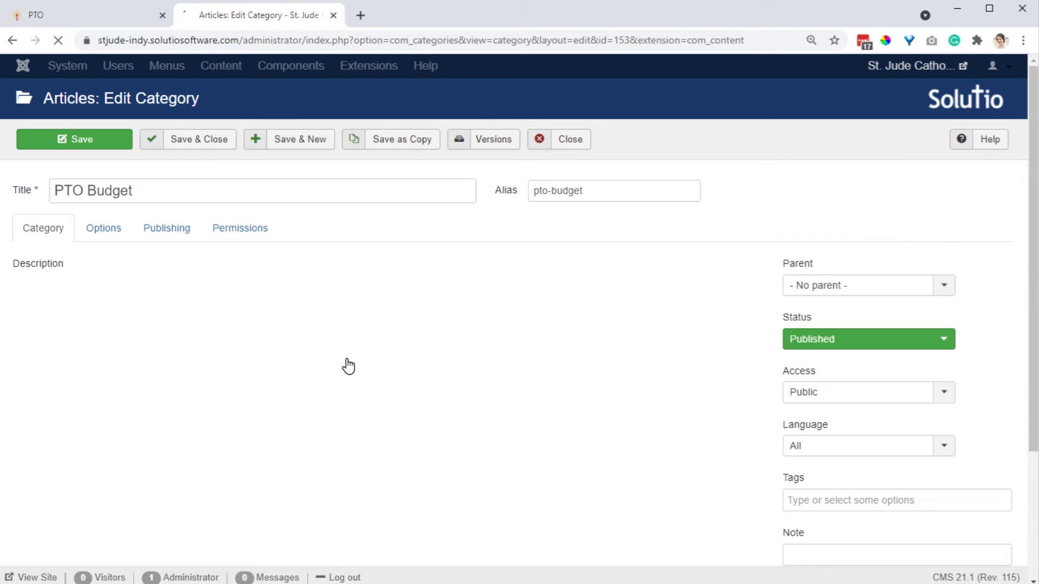
pyautogui.click(878, 287)
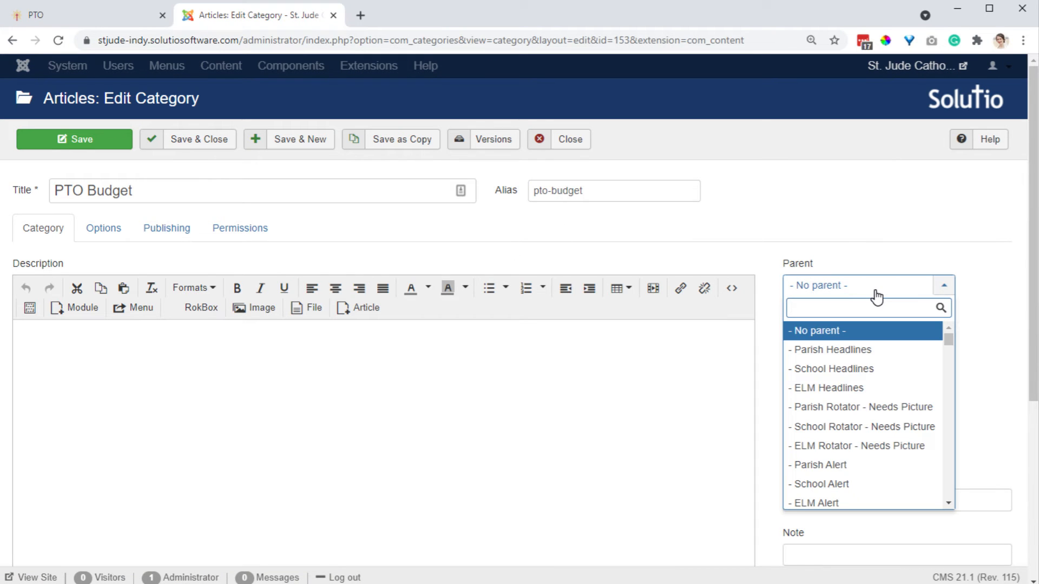
pyautogui.write('PTO')
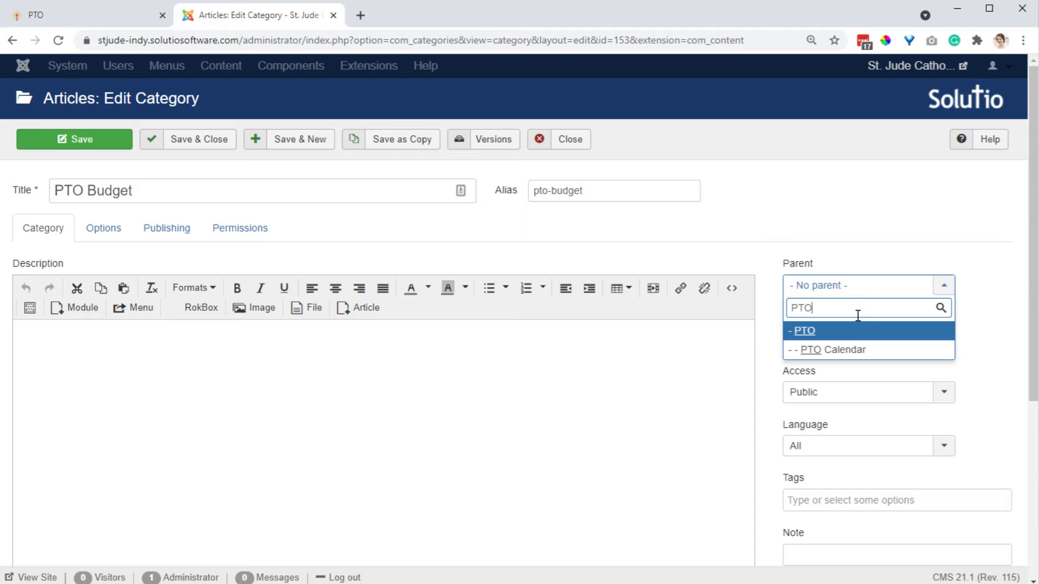
pyautogui.click(858, 331)
pyautogui.click(209, 141)
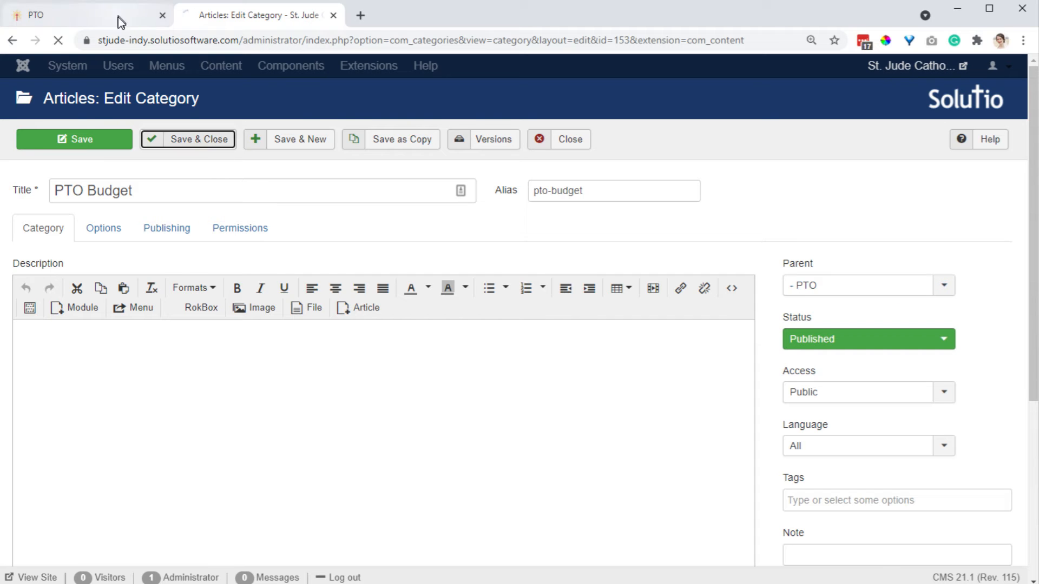
# Compare the PTO page's sidebar items on the public school website with the admin category list.
pyautogui.click(120, 17)
pyautogui.moveTo(644, 196)
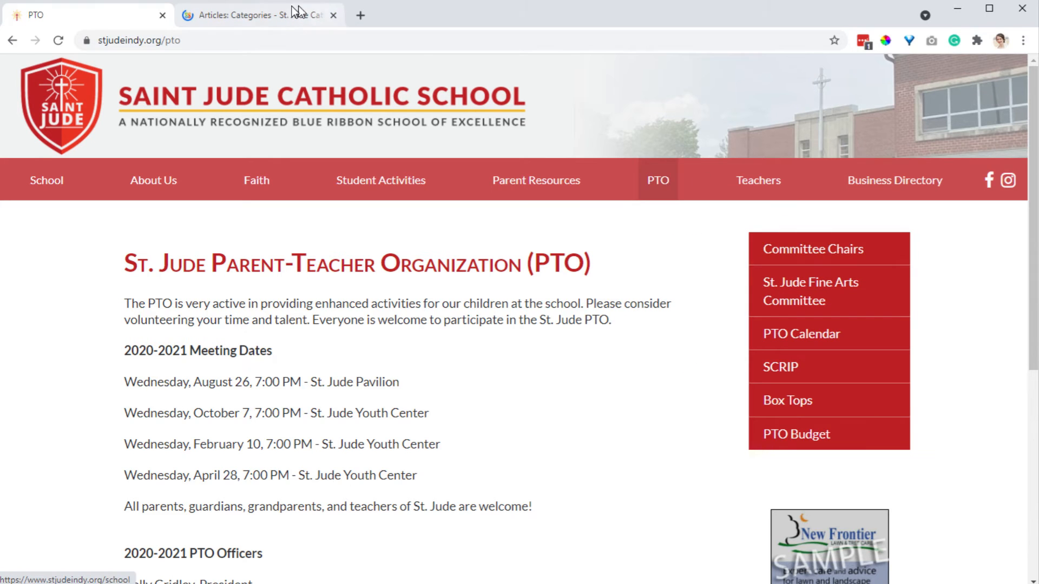
pyautogui.click(272, 20)
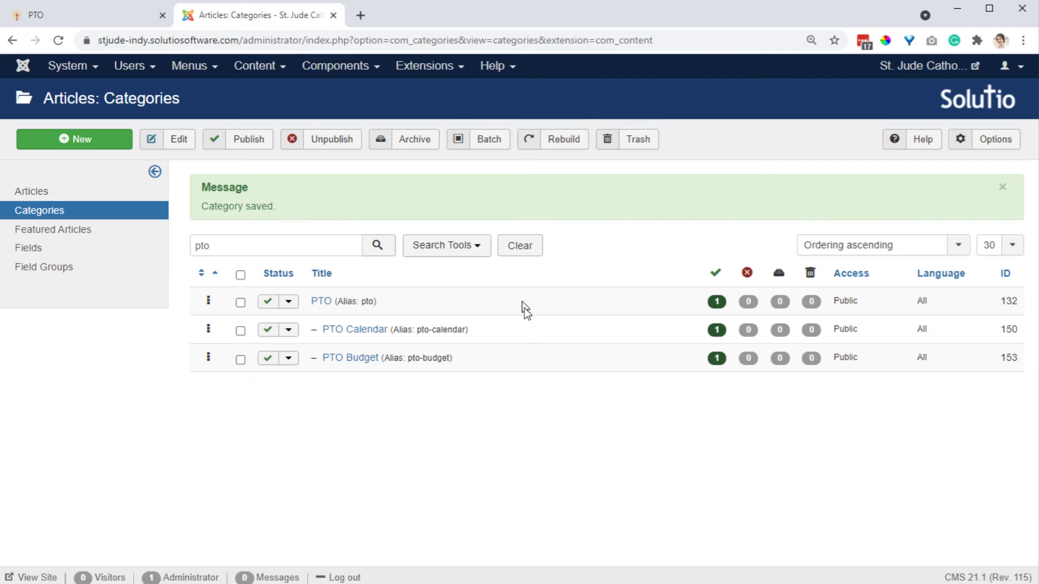
# Search categories for committ, open Committee Chairs, set its parent to PTO, and save and close.
pyautogui.moveTo(297, 253); pyautogui.dragTo(158, 237)
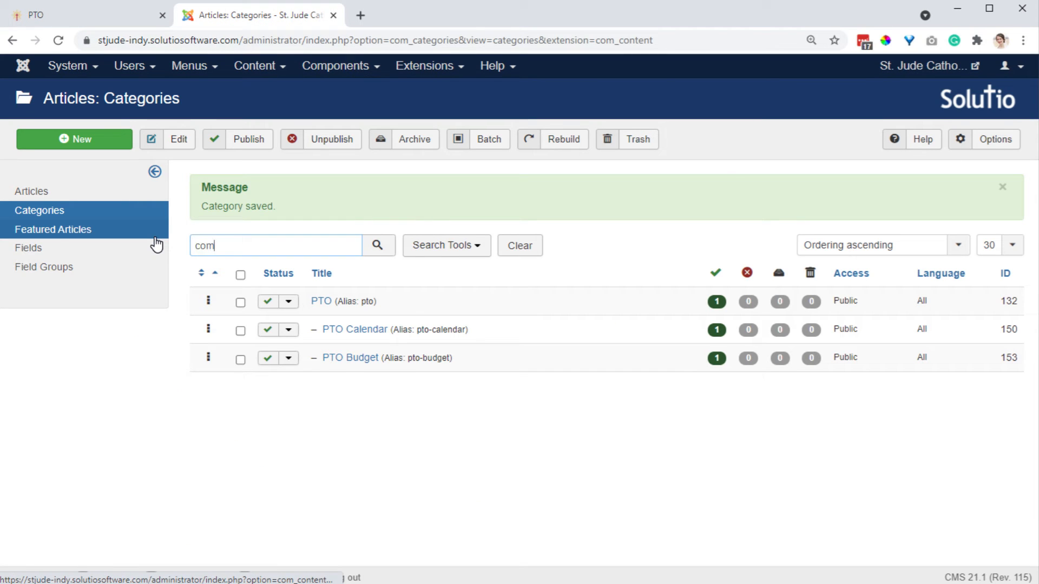
pyautogui.write('committ')
pyautogui.press('Return')
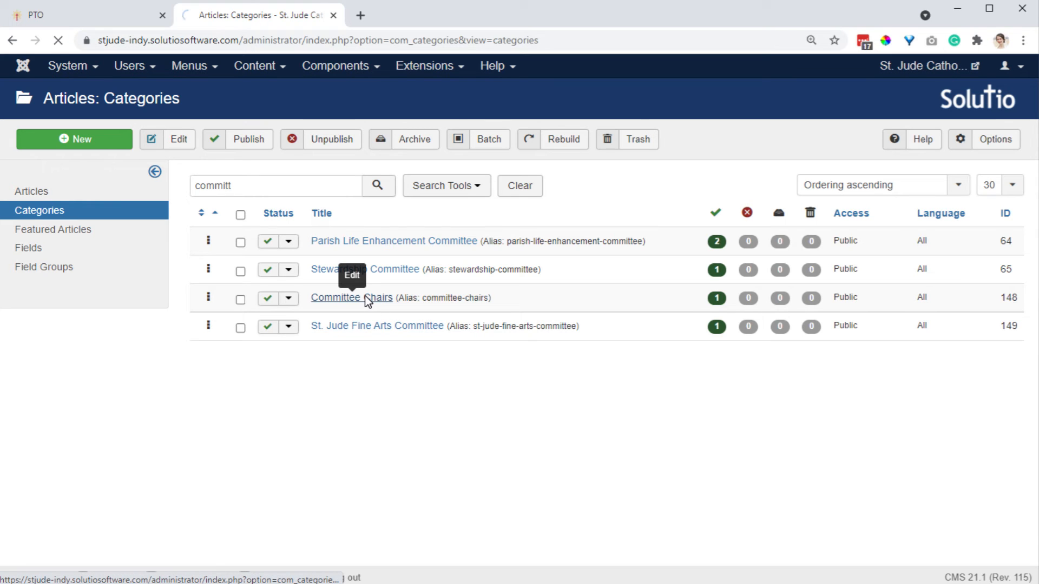
pyautogui.click(362, 297)
pyautogui.click(818, 294)
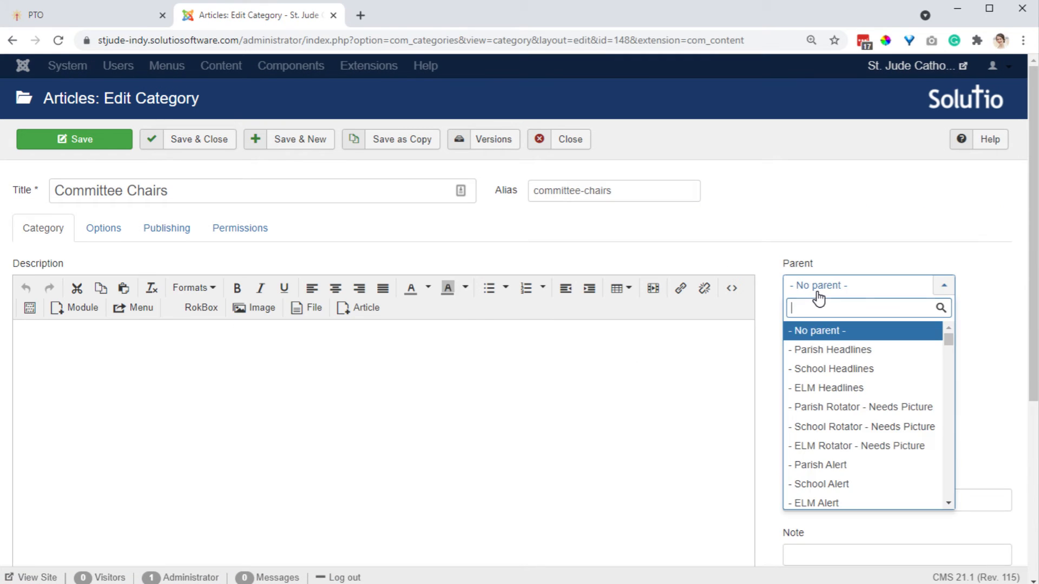
pyautogui.write('PTO')
pyautogui.click(807, 339)
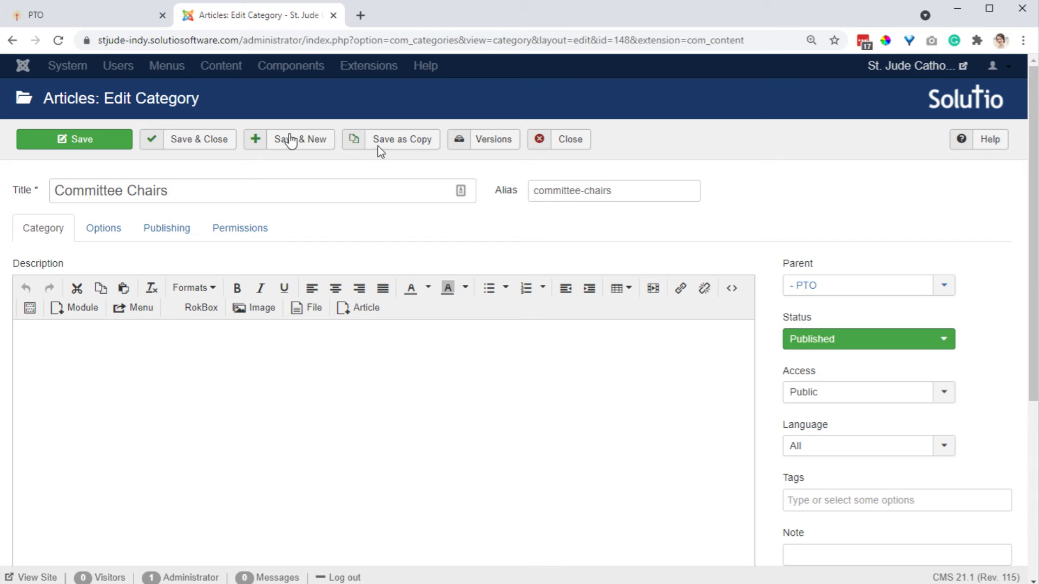
pyautogui.click(200, 142)
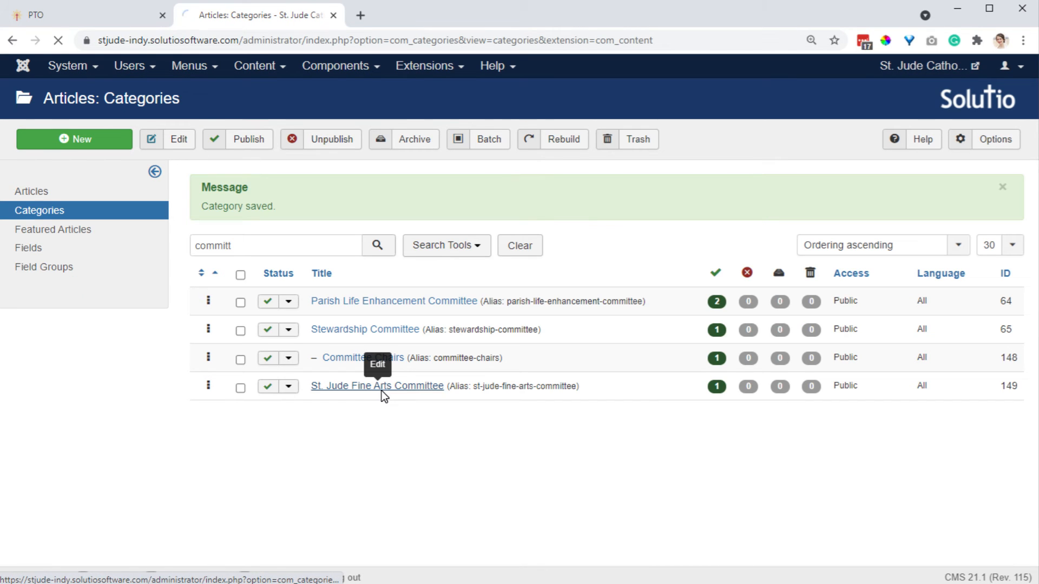
# Open the St. Jude Fine Arts Committee category, set its parent to PTO, and save and close it.
pyautogui.click(382, 391)
pyautogui.click(863, 292)
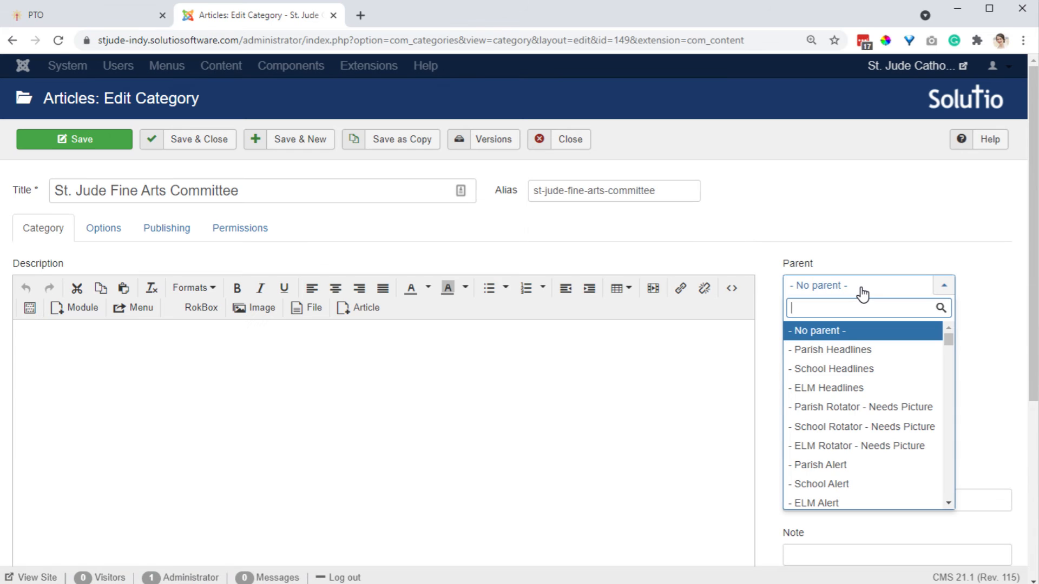
pyautogui.write('PTO')
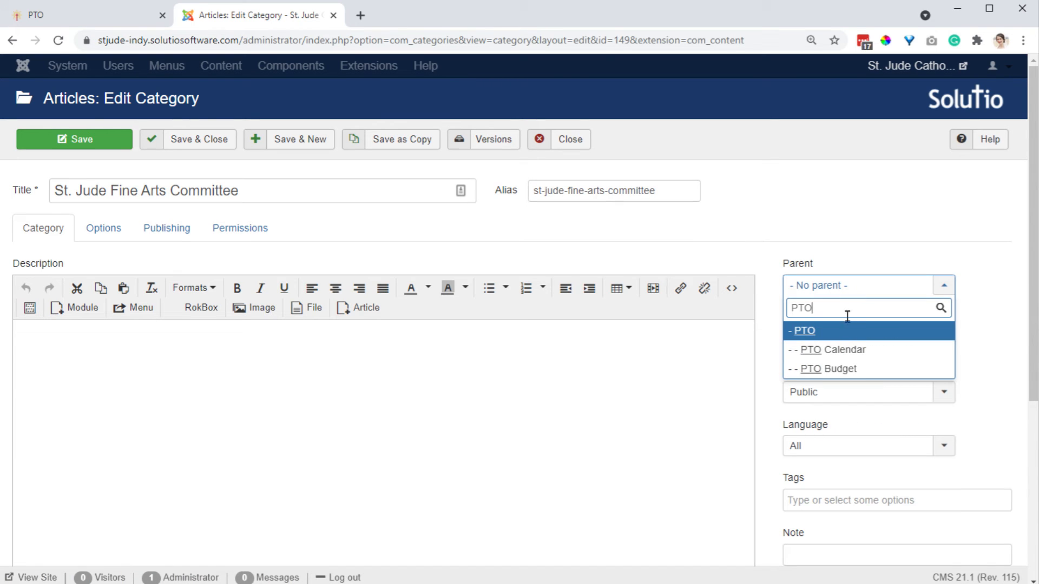
pyautogui.click(842, 330)
pyautogui.click(202, 148)
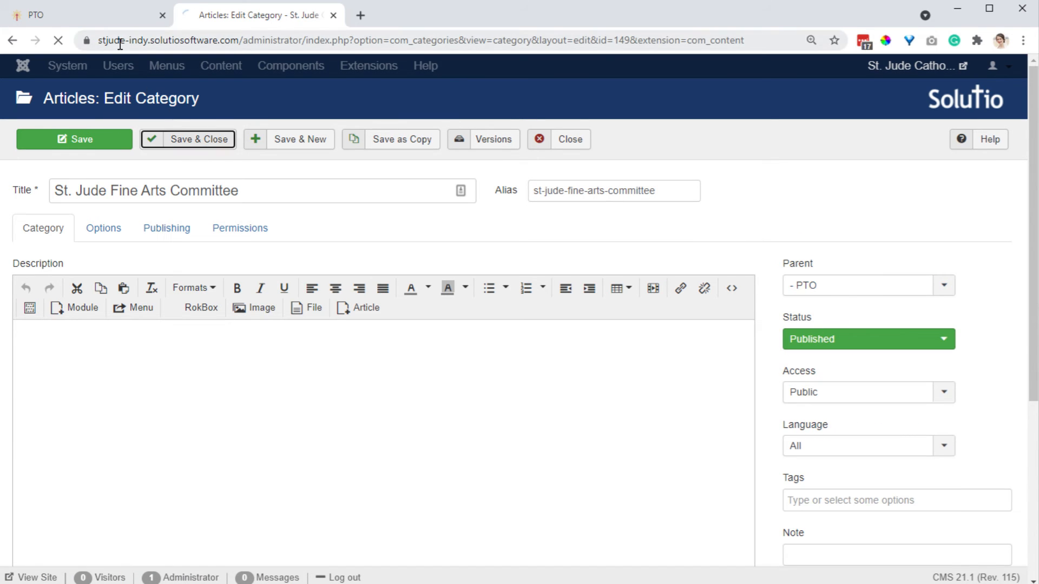
# Search categories for scri, open SCRIP, set its parent category to PTO, and save and close.
pyautogui.click(110, 22)
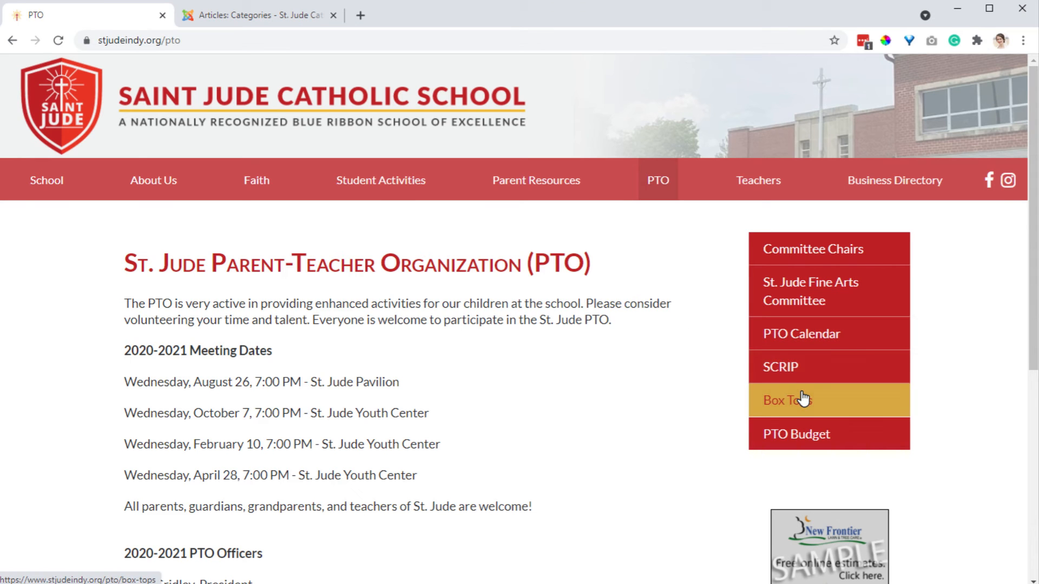
pyautogui.click(281, 18)
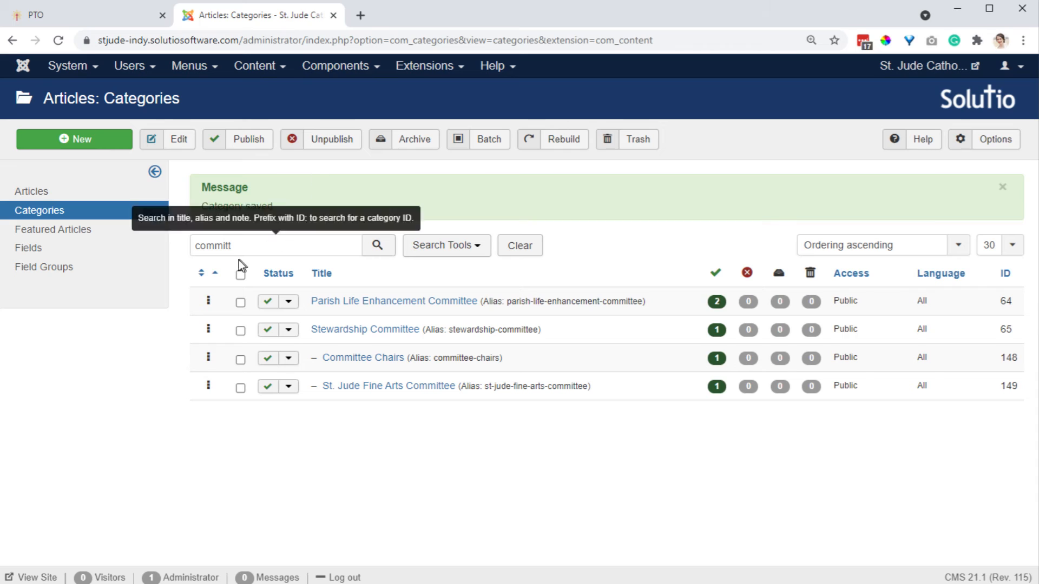
pyautogui.doubleClick(217, 246)
pyautogui.write('scr')
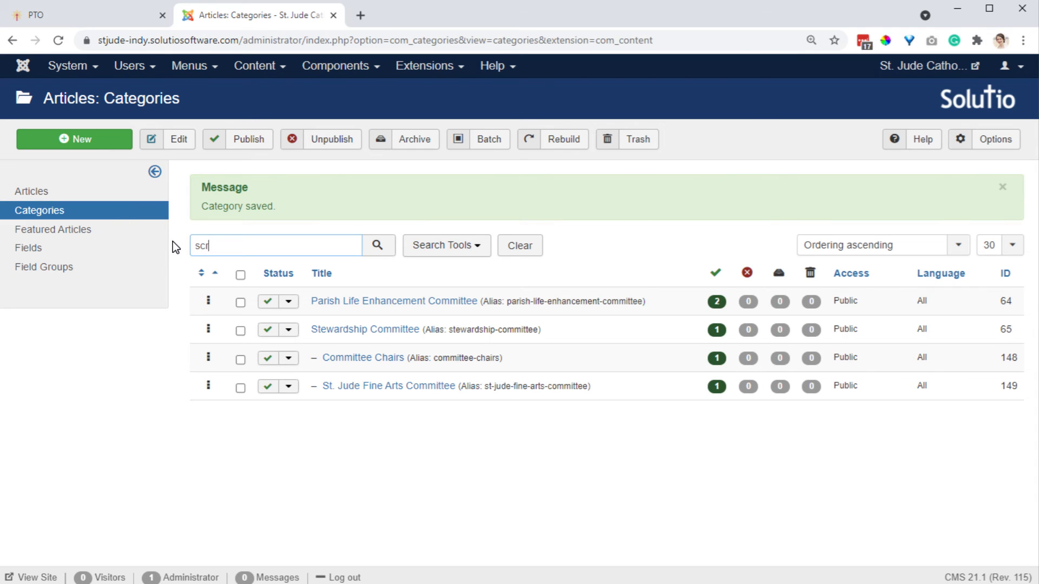
pyautogui.write('i')
pyautogui.press('Return')
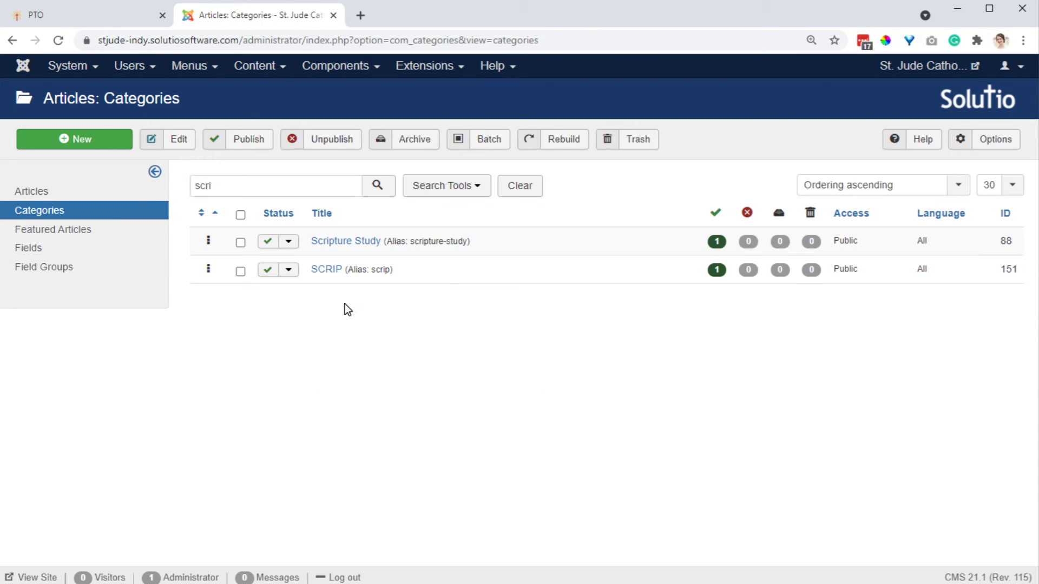
pyautogui.click(333, 270)
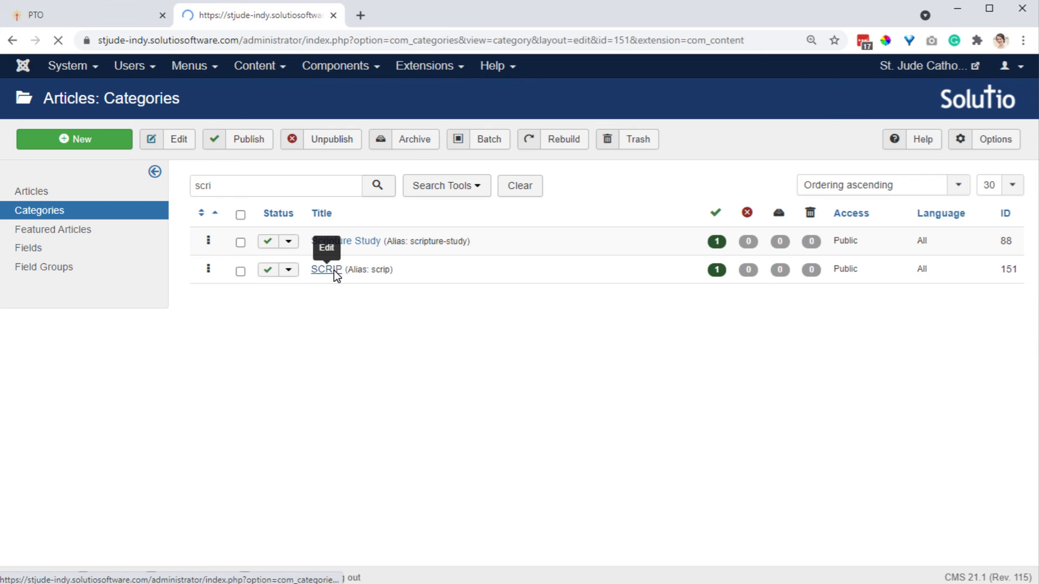
pyautogui.click(887, 295)
pyautogui.write('P')
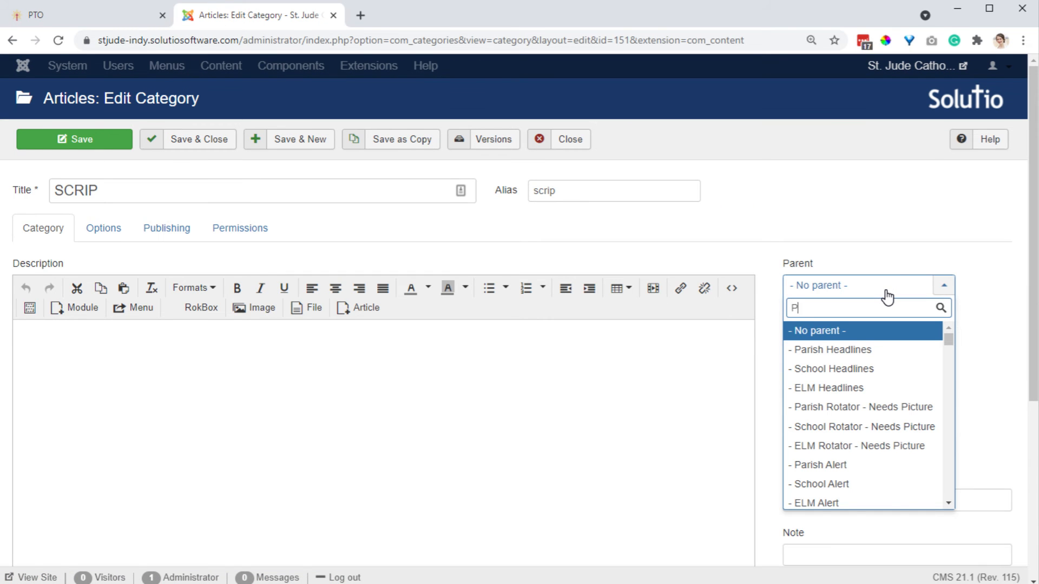
pyautogui.write('T')
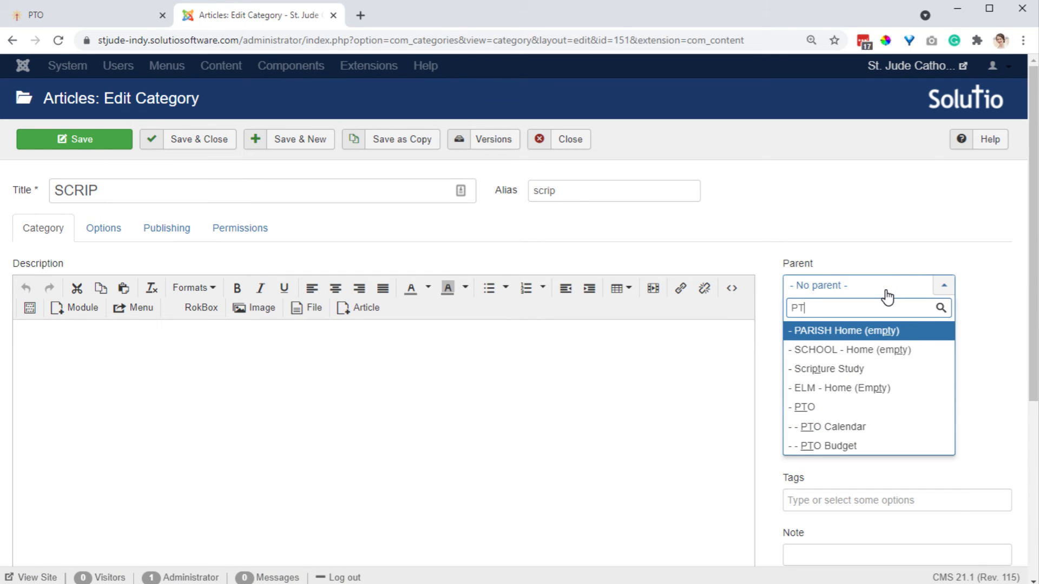
pyautogui.click(829, 409)
pyautogui.click(188, 142)
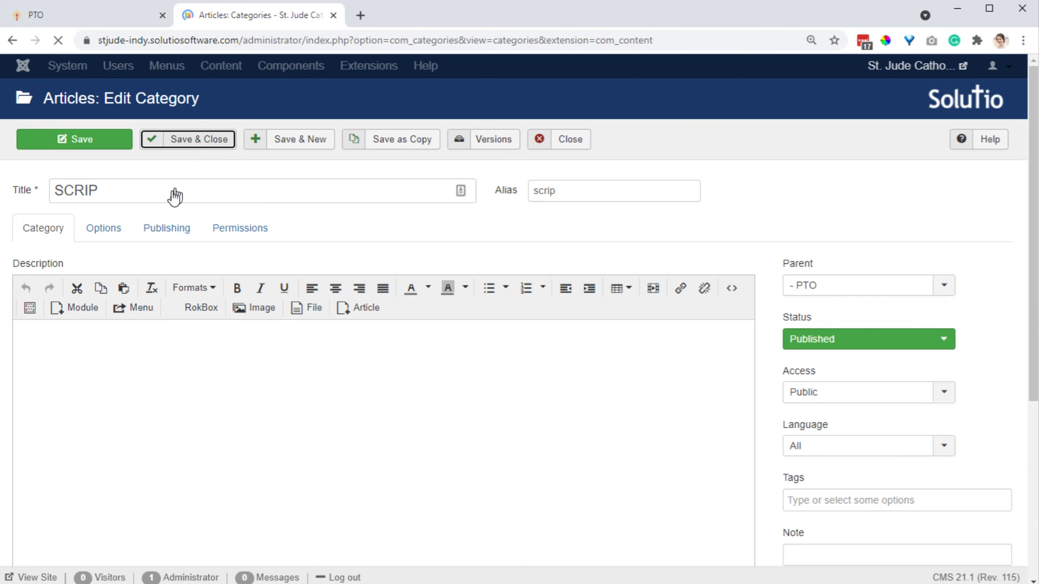
# Search categories for box, open Box Tops, set its parent category to PTO, and save and close.
pyautogui.moveTo(260, 243); pyautogui.dragTo(152, 249)
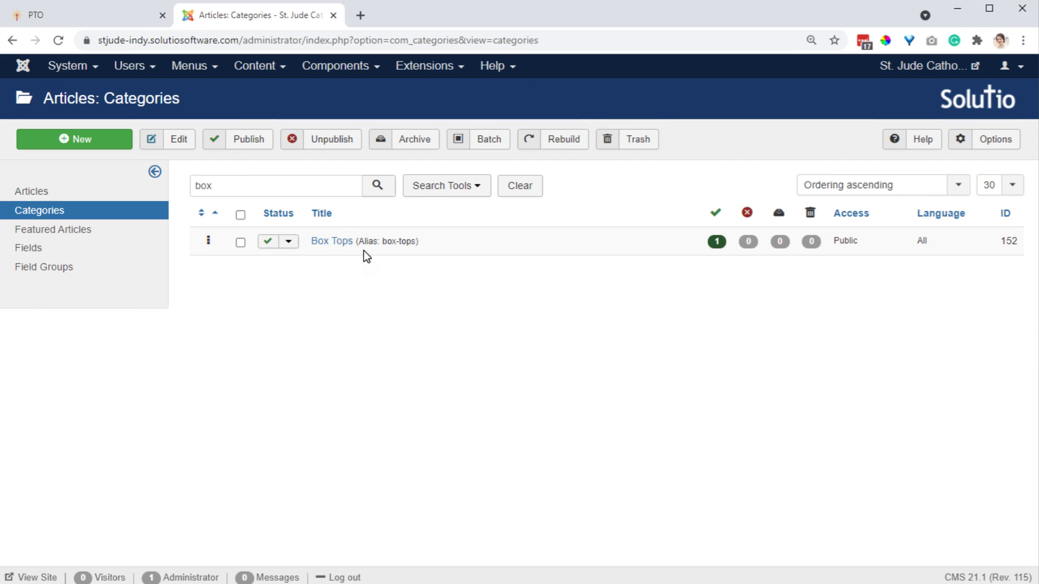
pyautogui.click(341, 240)
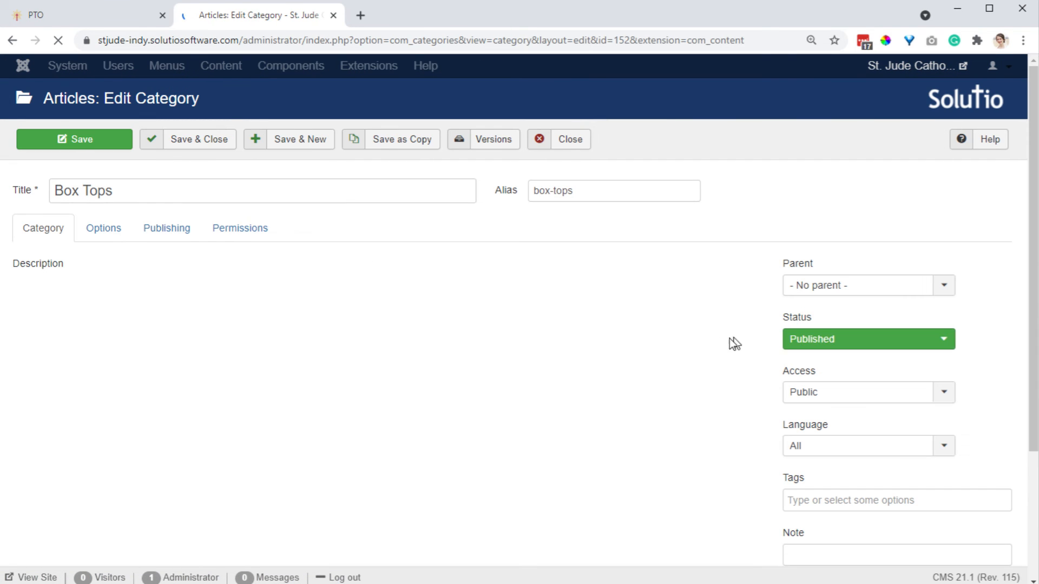
pyautogui.click(912, 287)
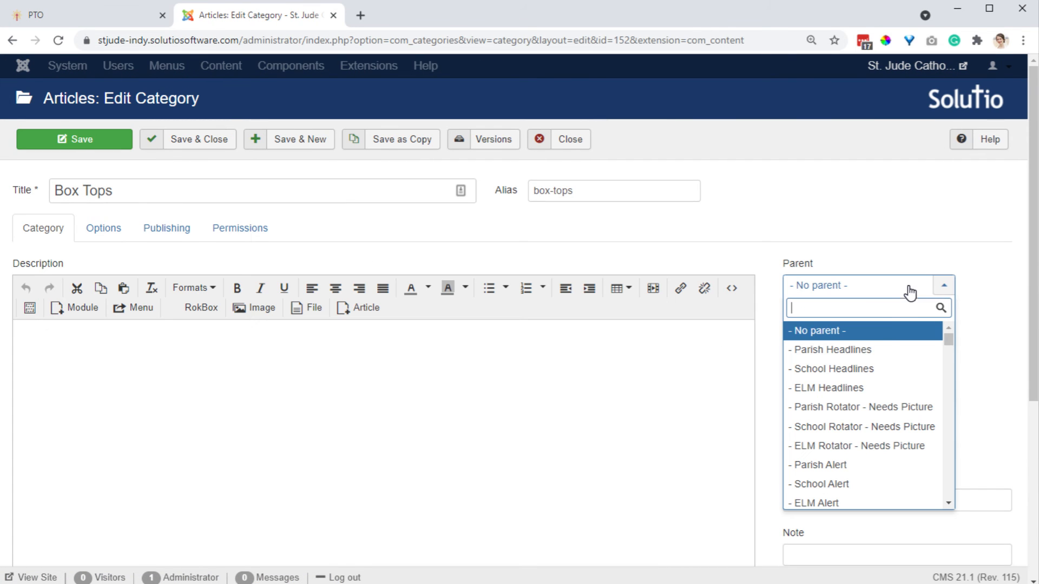
pyautogui.write('PTO')
pyautogui.click(884, 337)
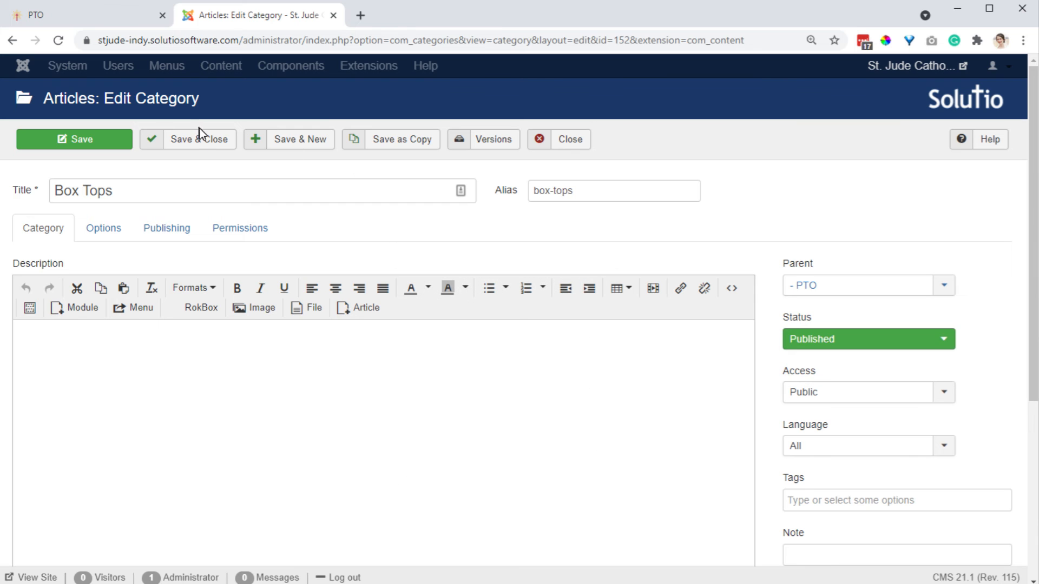
pyautogui.click(204, 142)
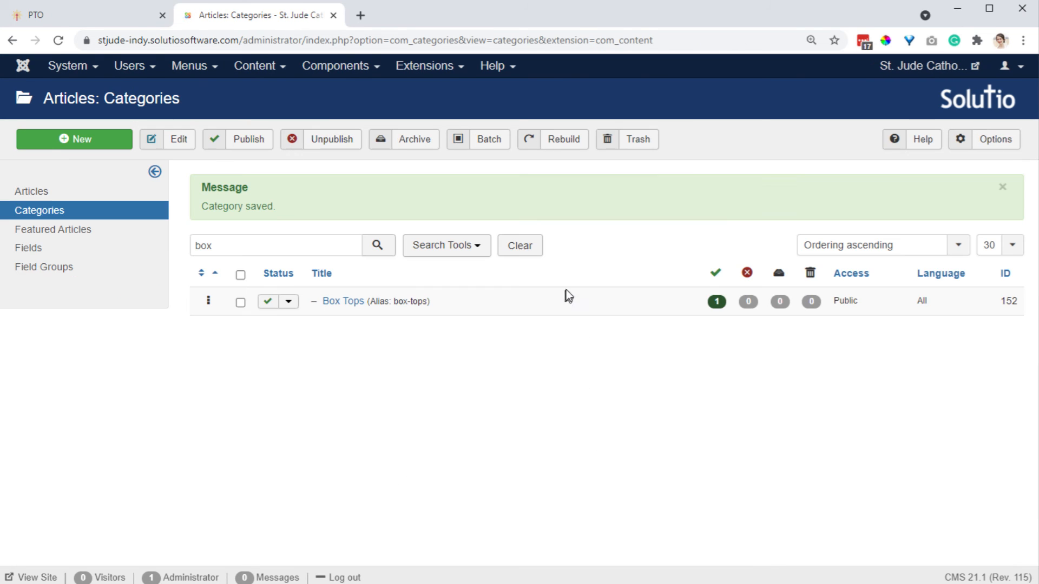
# Open the Users list and examine the user groups assigned to each user.
pyautogui.click(95, 20)
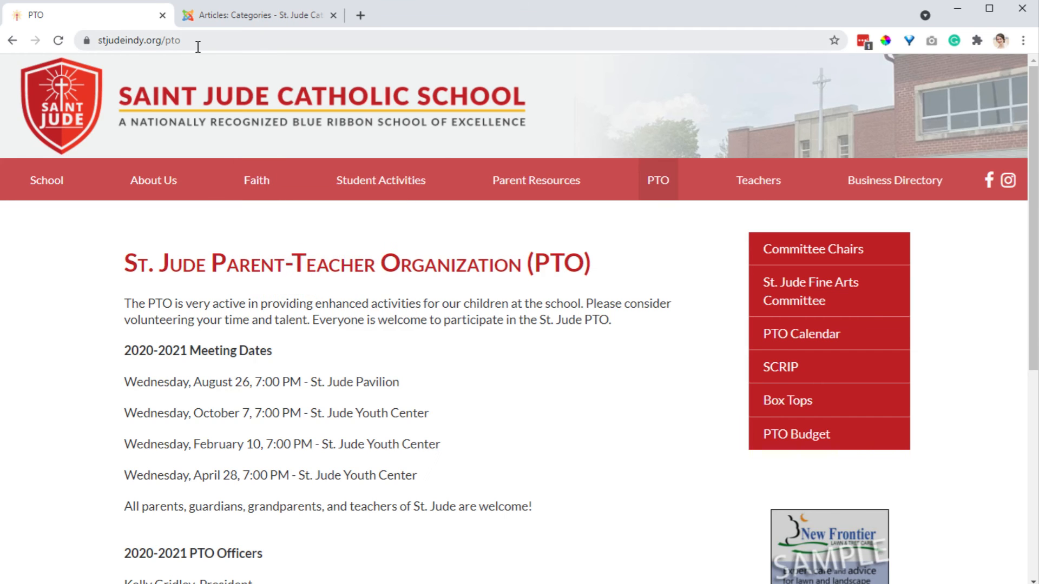
pyautogui.click(287, 16)
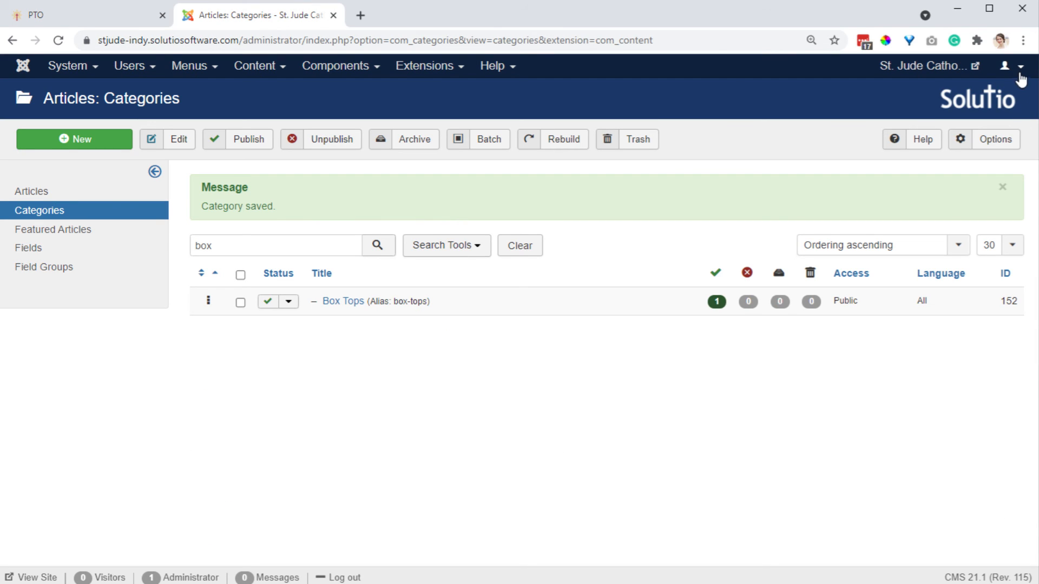
pyautogui.click(138, 70)
pyautogui.click(130, 91)
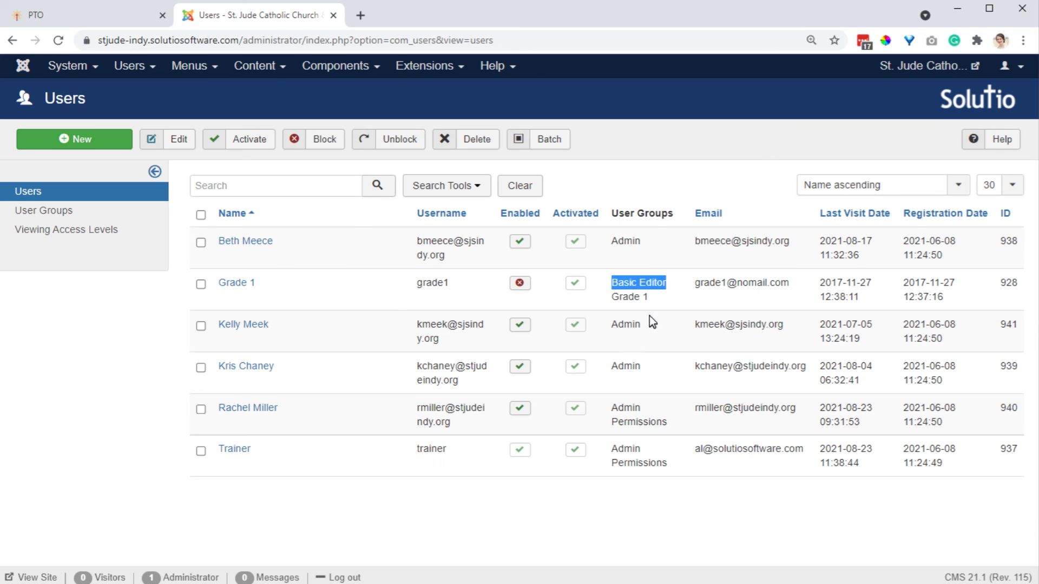
pyautogui.moveTo(651, 302); pyautogui.dragTo(612, 301)
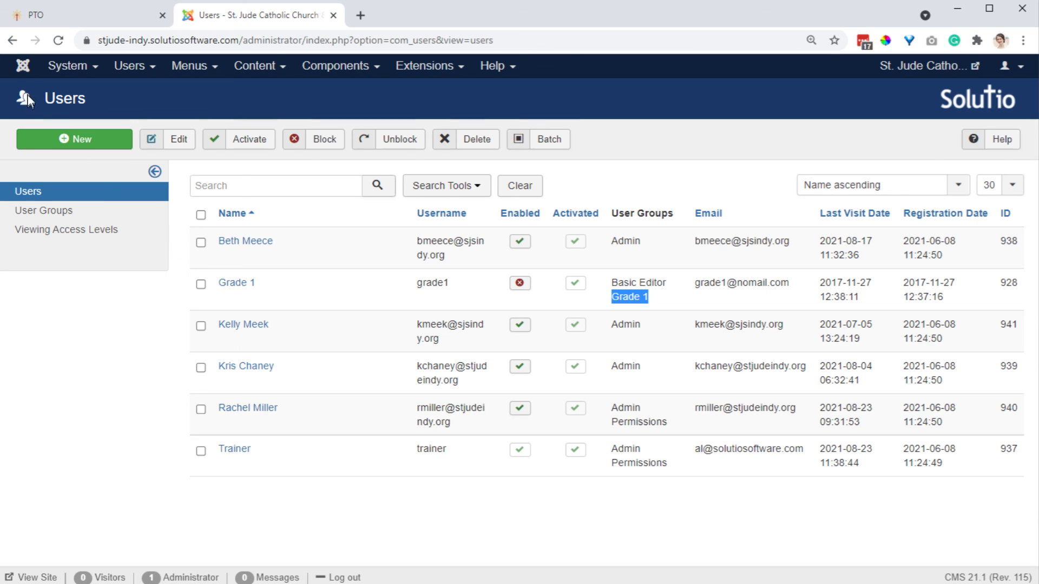
# Return to the control panel and open the User Manager.
pyautogui.click(23, 66)
pyautogui.scroll(-3, 107, 475)
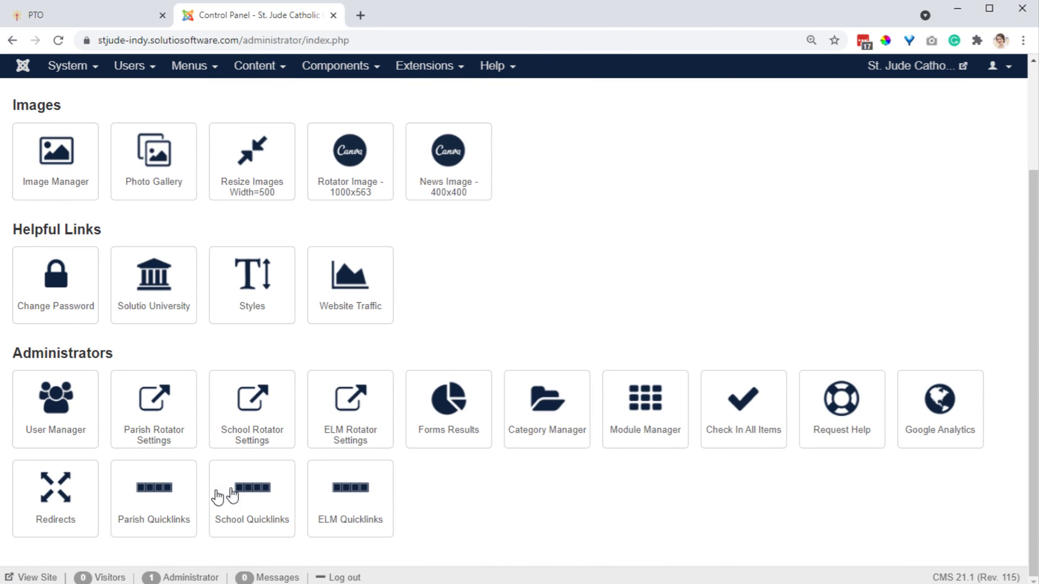
pyautogui.click(58, 403)
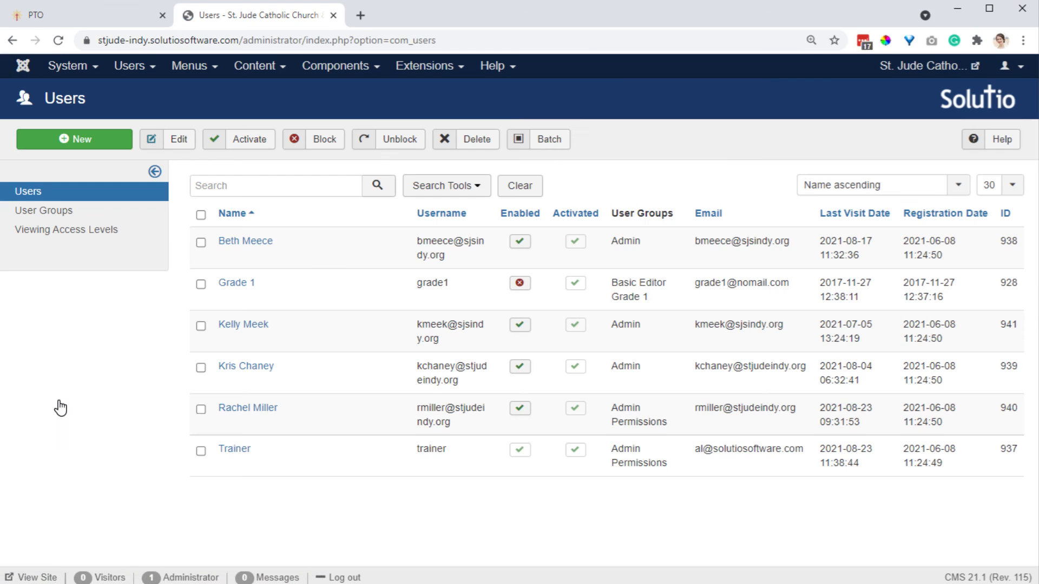